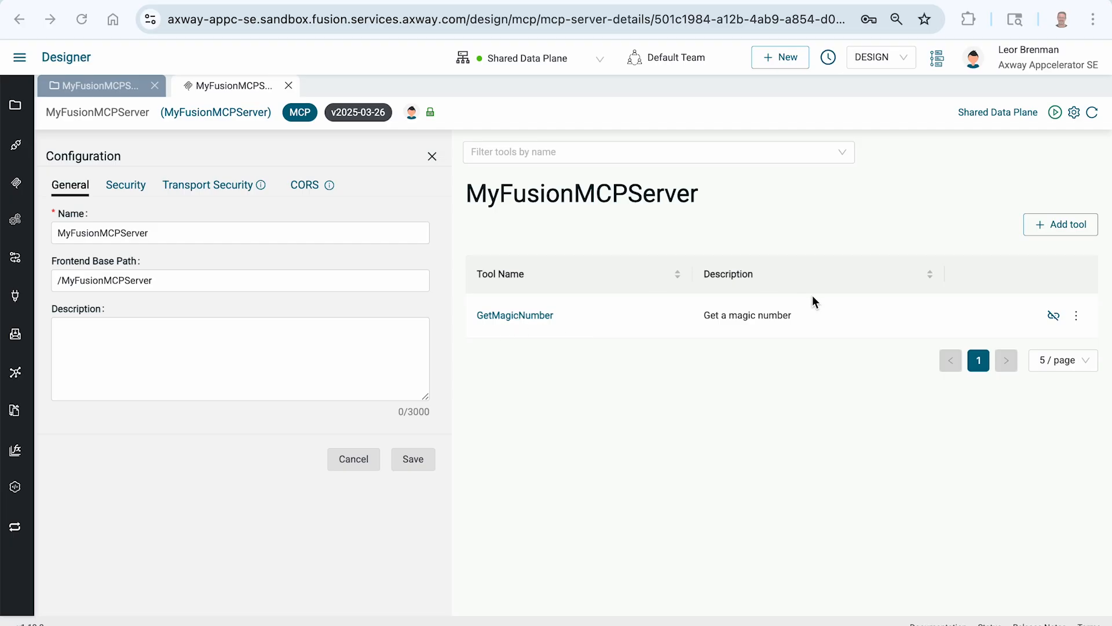
Step: Switch to Postman, run the GetMagicNumber tool call on MyFusionMCPServer, and examine the text value in the response
key(super+Tab)
key(super+Tab)
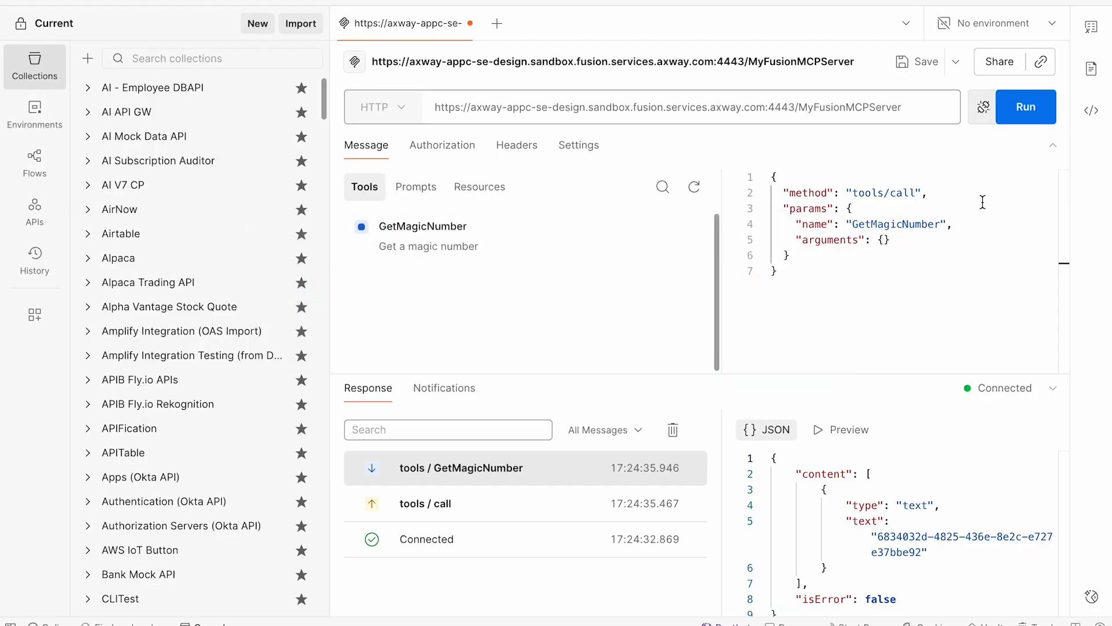
click(1018, 115)
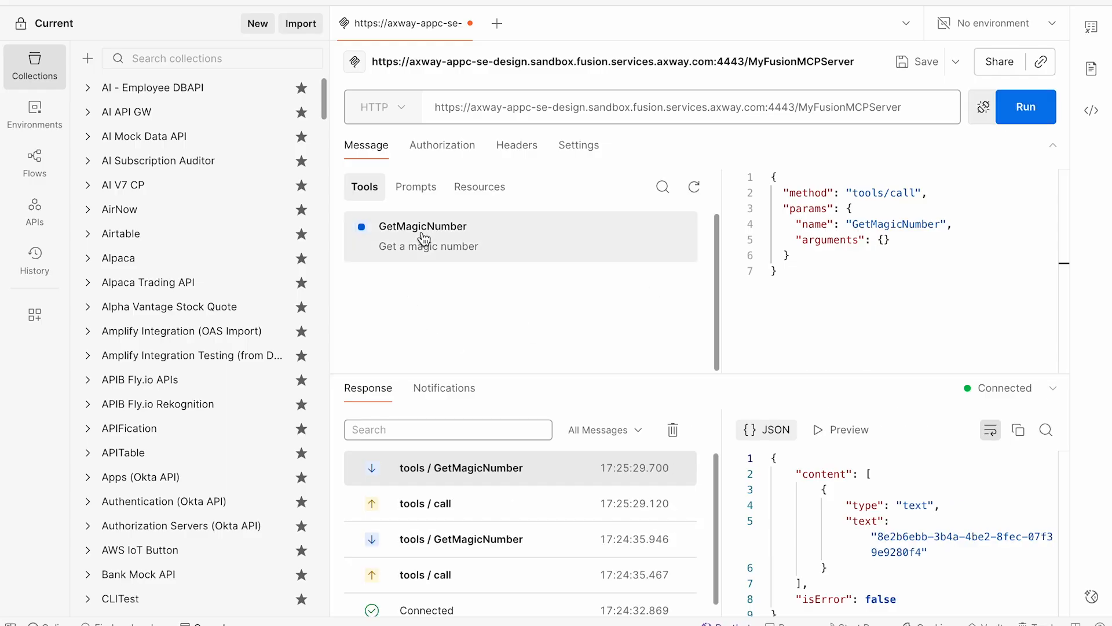
drag(877, 536, 925, 552)
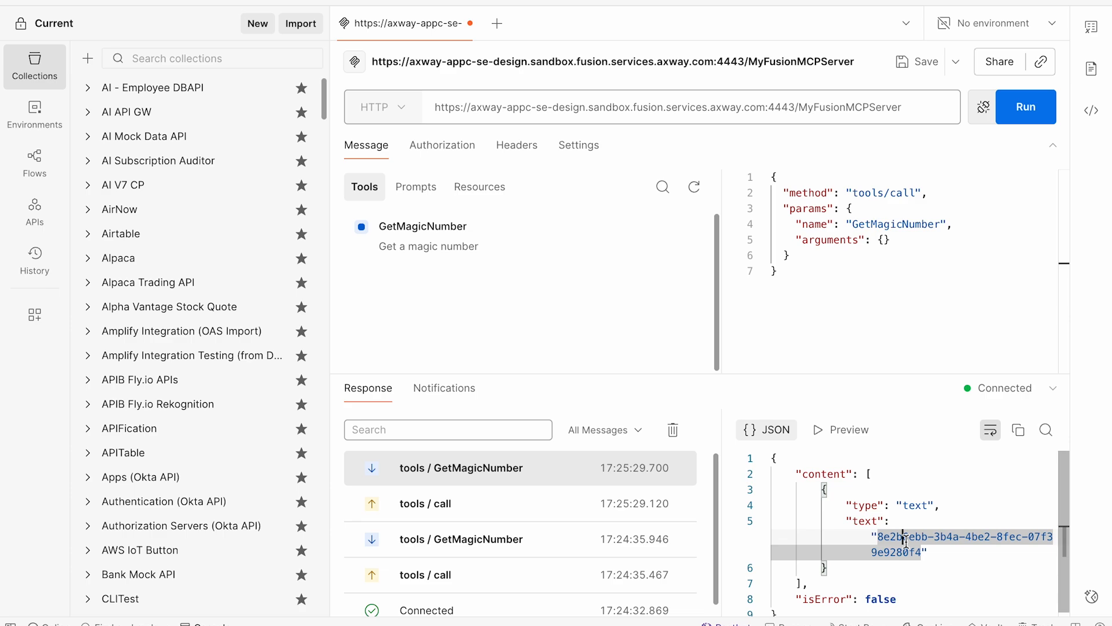
Step: Switch back to the Fusion Designer in the browser and deactivate MyFusionMCPServer on the Shared Data Plane
key(super+Tab)
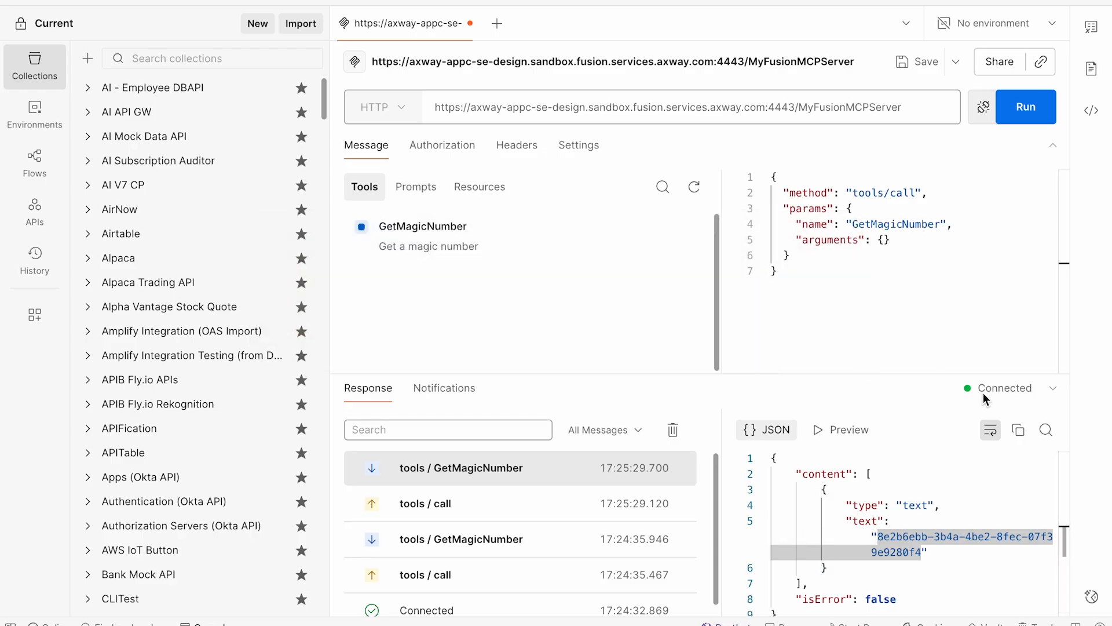
key(super+Tab)
key(super+Tab)
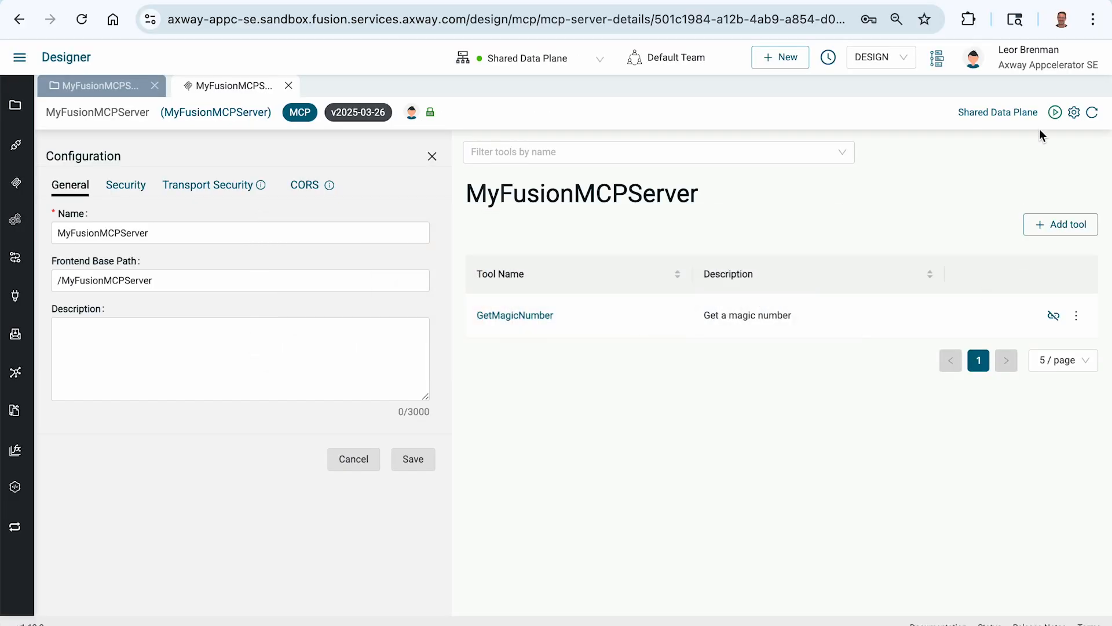
click(1050, 113)
click(766, 179)
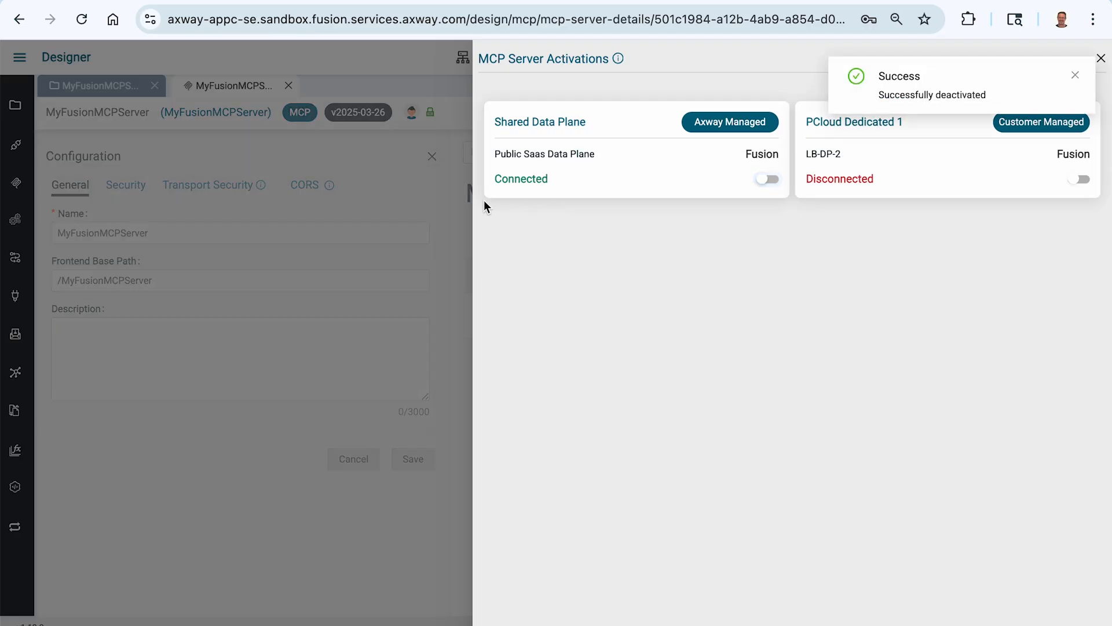
click(404, 186)
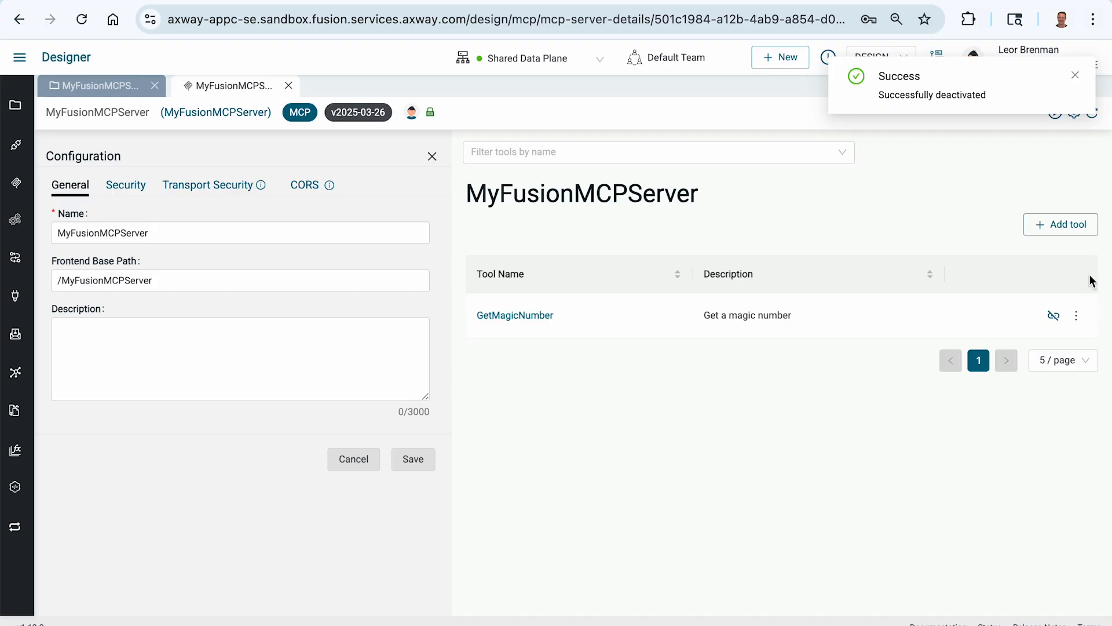
Step: Start a new MCP server tool named MagicNumberAdder with the description "Adds two numbers using magic"
click(1057, 220)
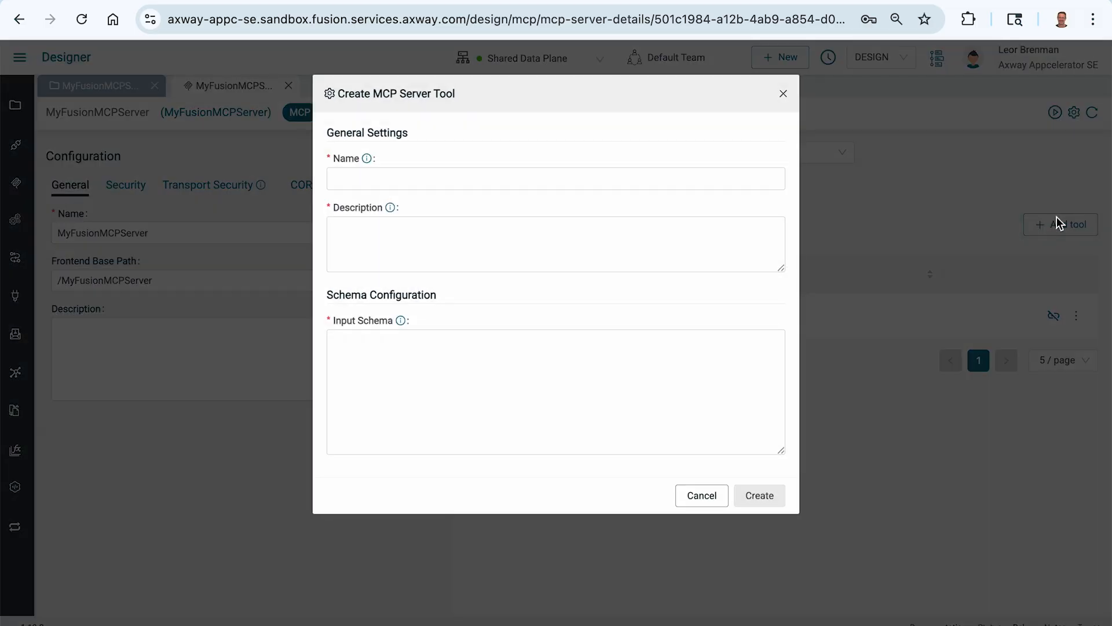
click(561, 265)
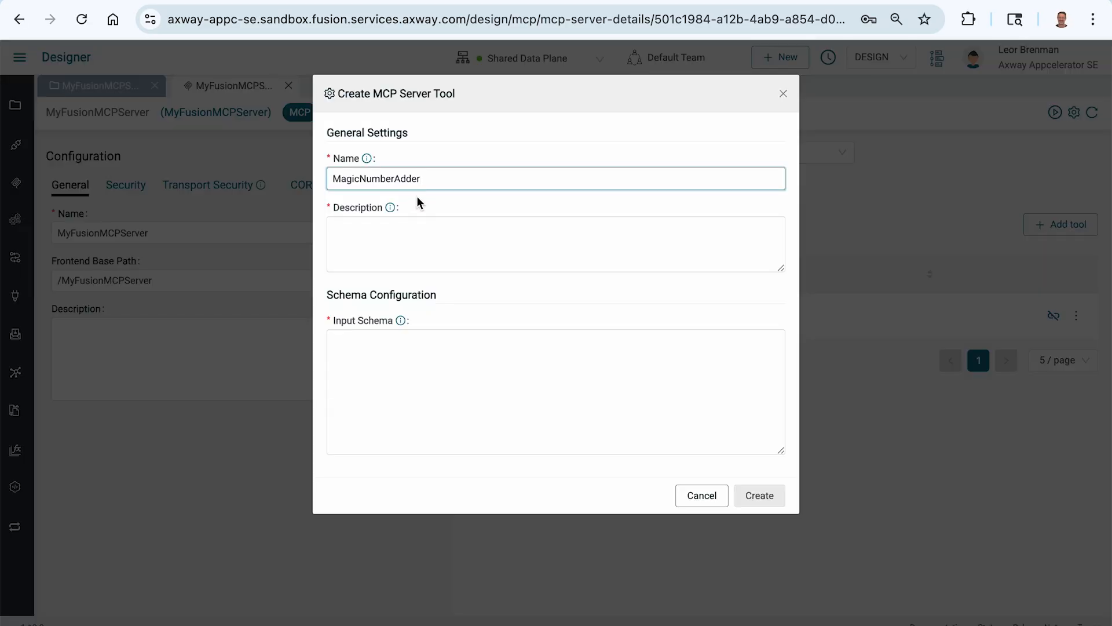
click(393, 231)
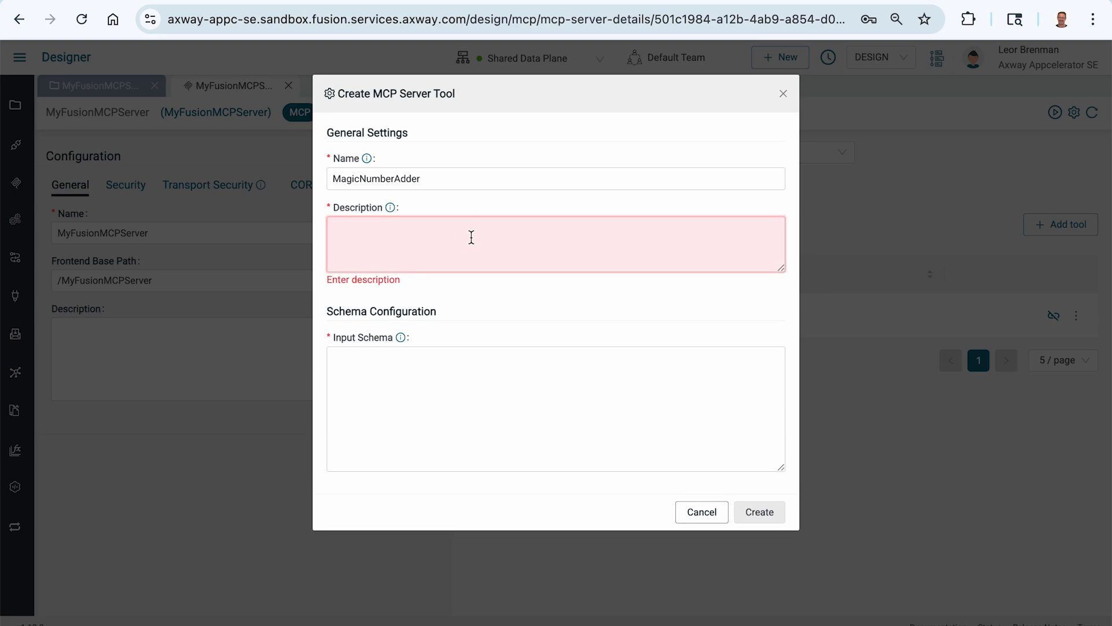
text(Adds two numbers using magic)
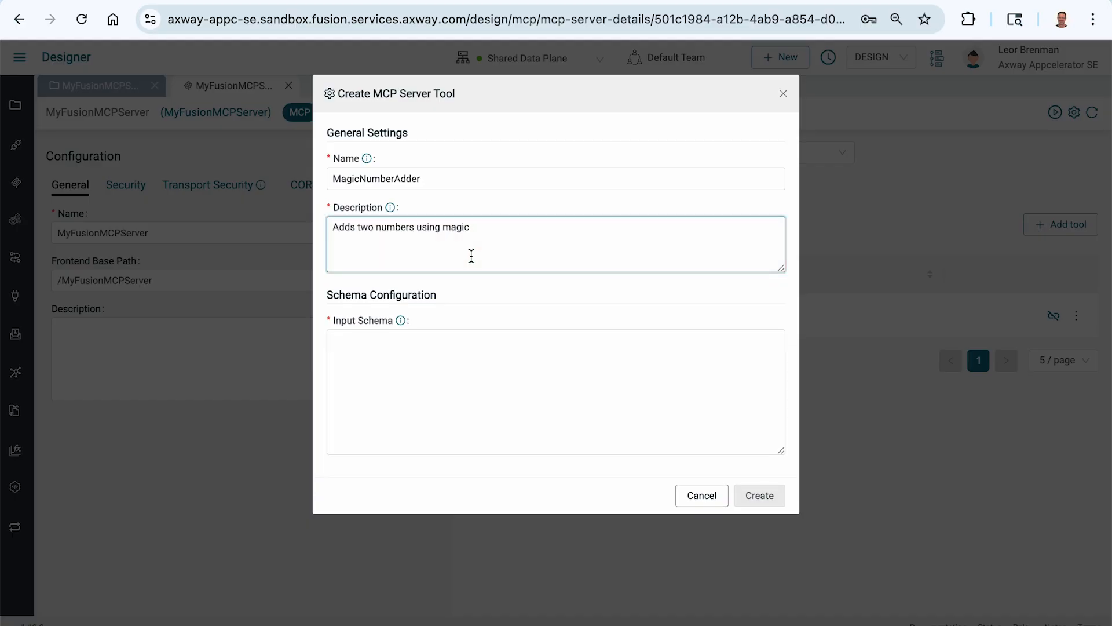
Step: Copy the example JSON schema from the Input Schema help text and paste it as the tool's input schema
mouse_move(401, 322)
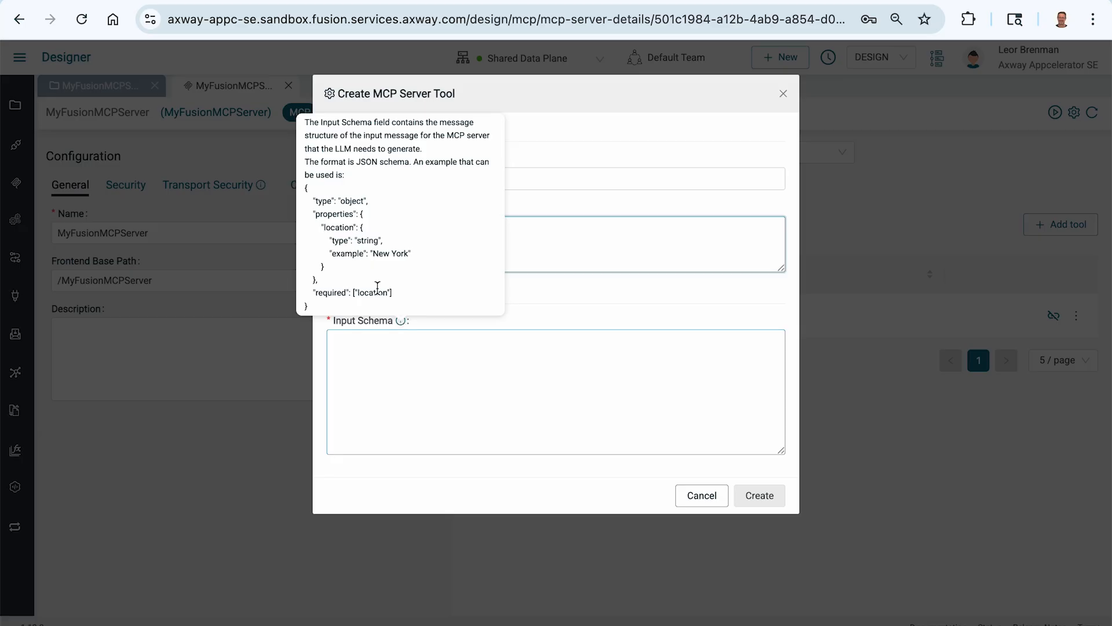
drag(305, 187, 317, 316)
right_click(322, 227)
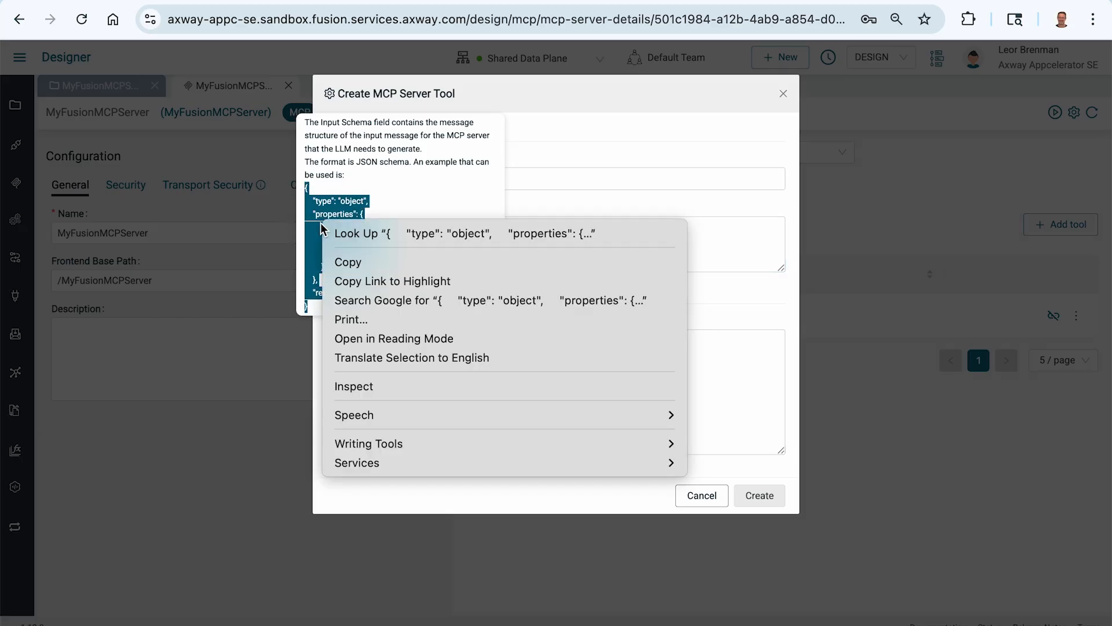
click(343, 261)
click(425, 415)
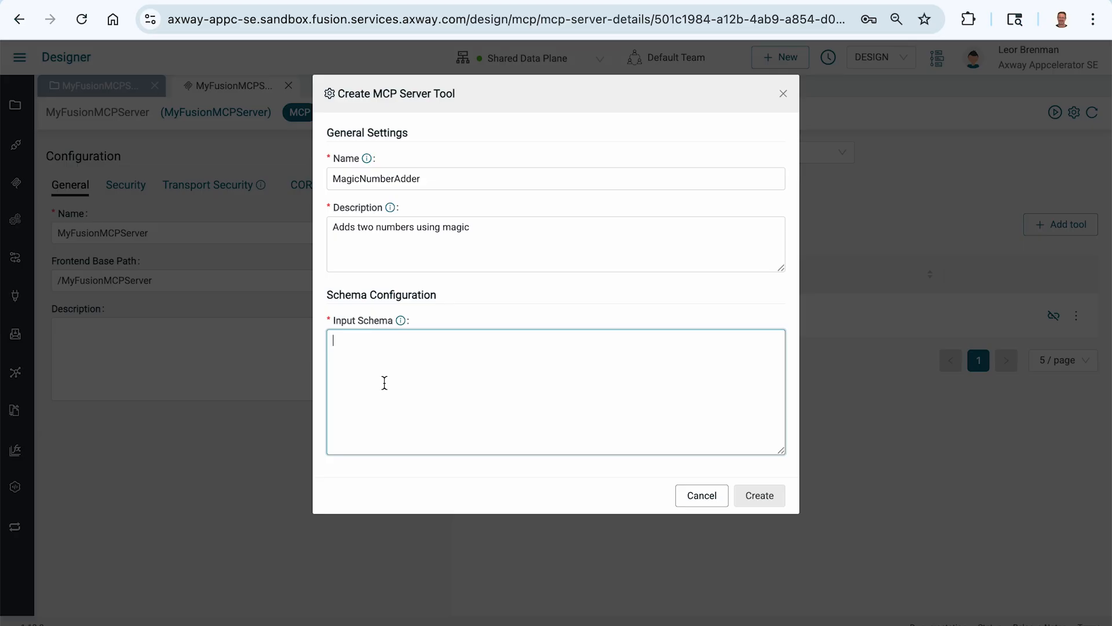
right_click(384, 382)
click(428, 456)
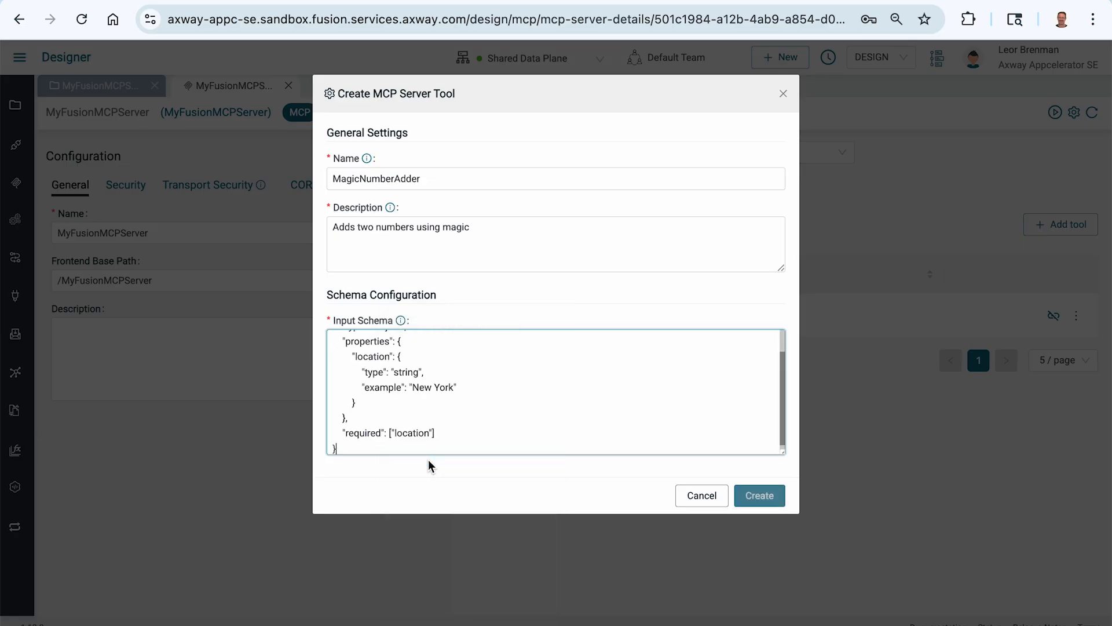
Step: Rename the schema's location property to "a" and set its type to integer
scroll(439, 433, up, 2)
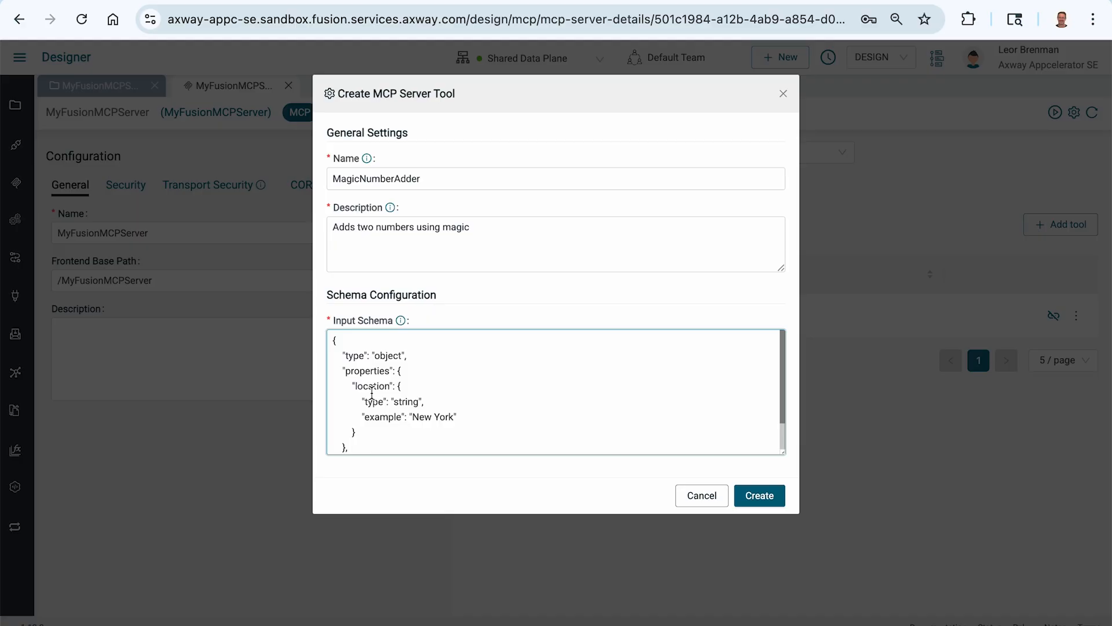
double_click(366, 387)
text(a)
double_click(402, 401)
text(intege)
Step: Remove the "New York" example from property "a" and condense its definition to the single line "a": {"type": "integer"}
key(shift+Home)
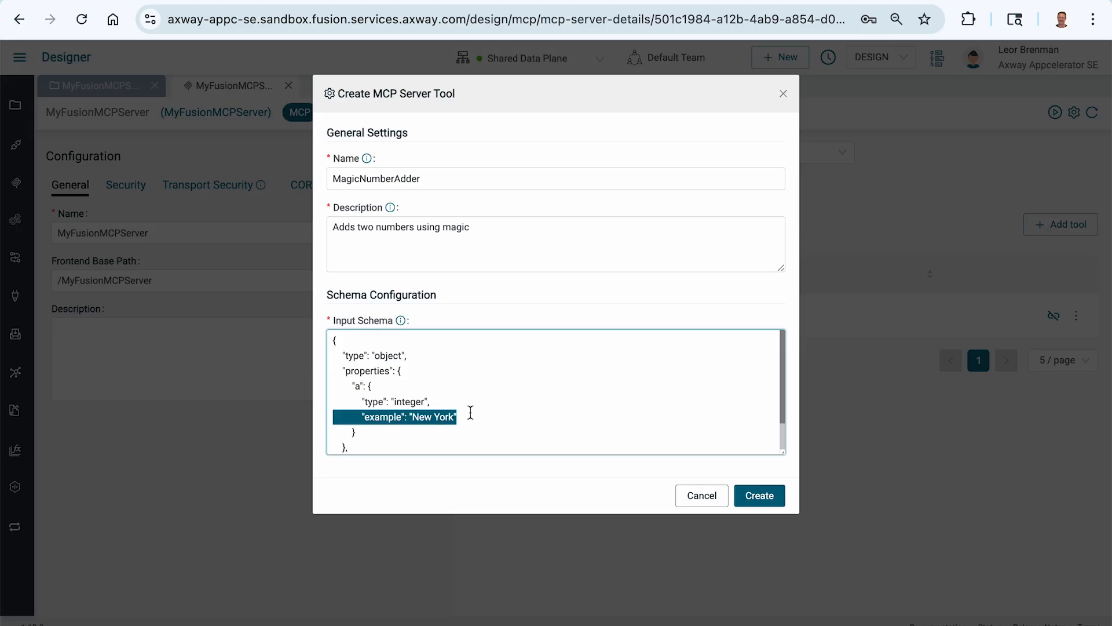
key(BackSpace)
key(BackSpace)
key(BackSpace)
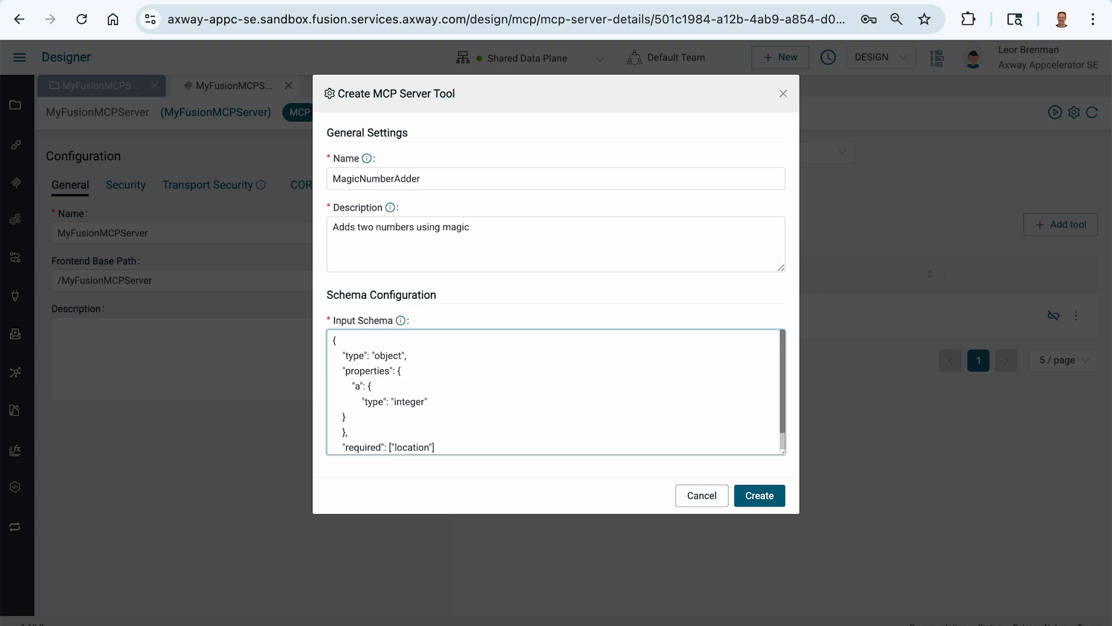
key(BackSpace)
key(BackSpace)
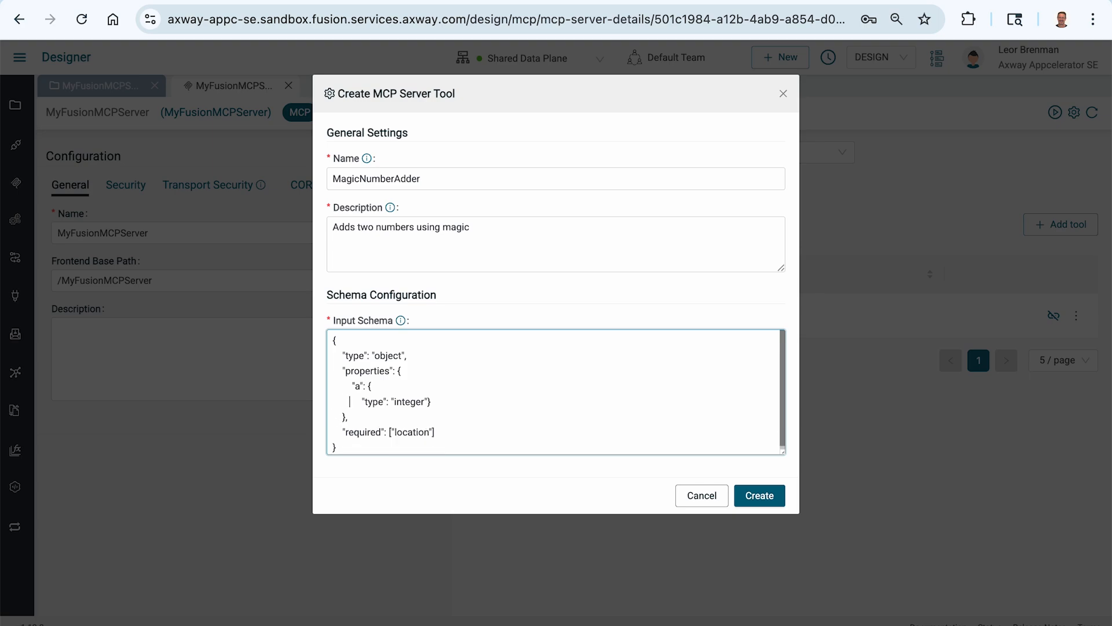
key(shift+Home)
key(BackSpace)
key(BackSpace)
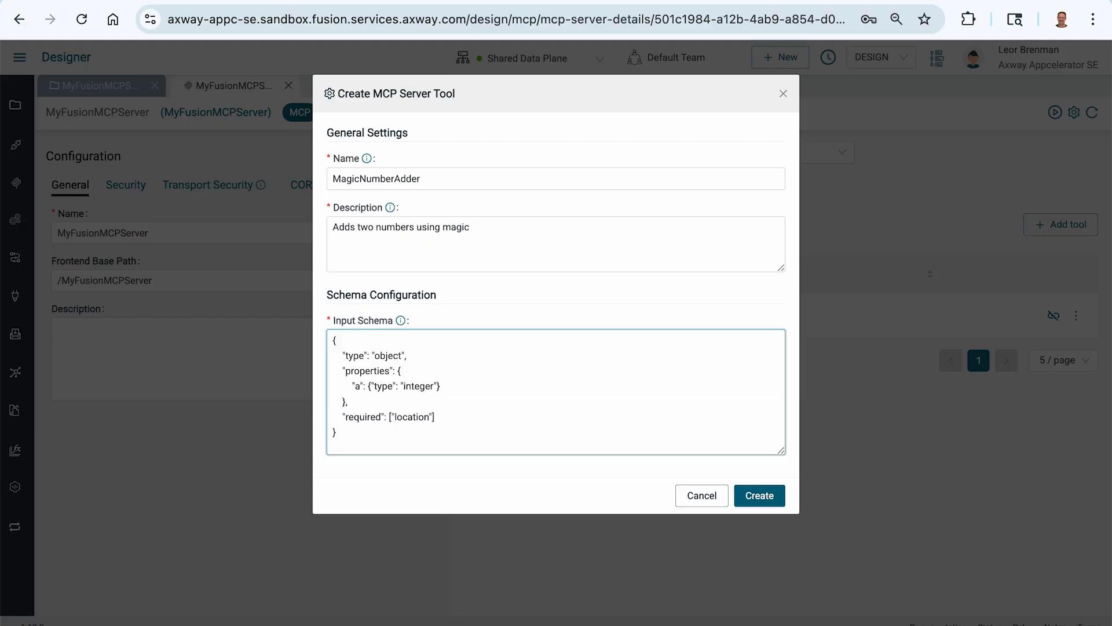
Step: Add a second property "b" of type integer below "a" in the input schema, keeping the JSON valid
text(,)
key(shift+Home)
key(ctrl+v)
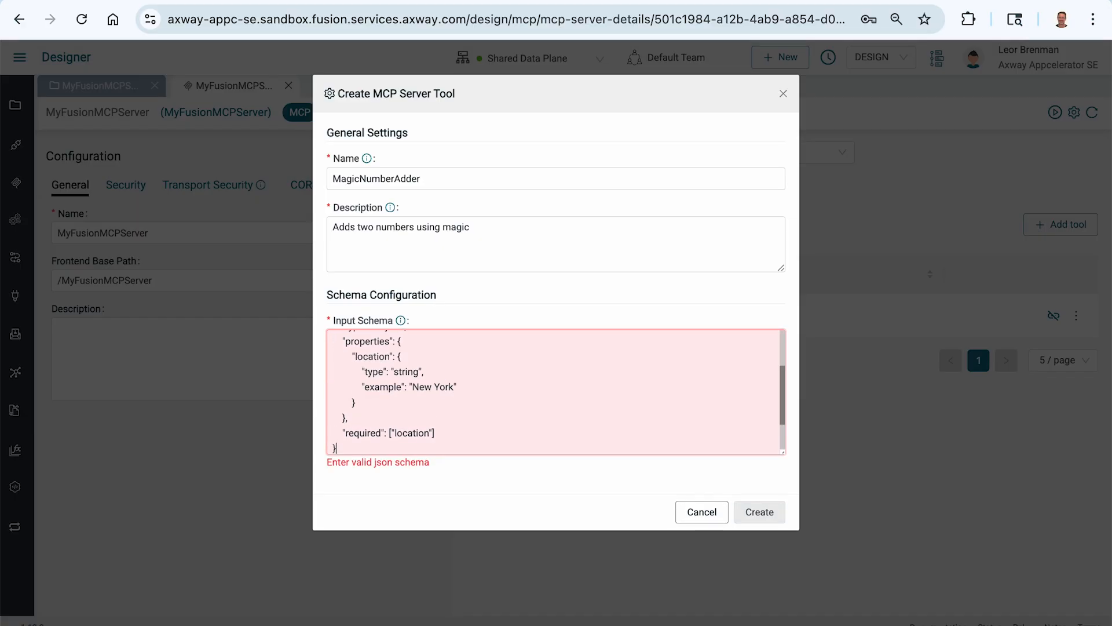
key(ctrl+z)
key(End)
key(Return)
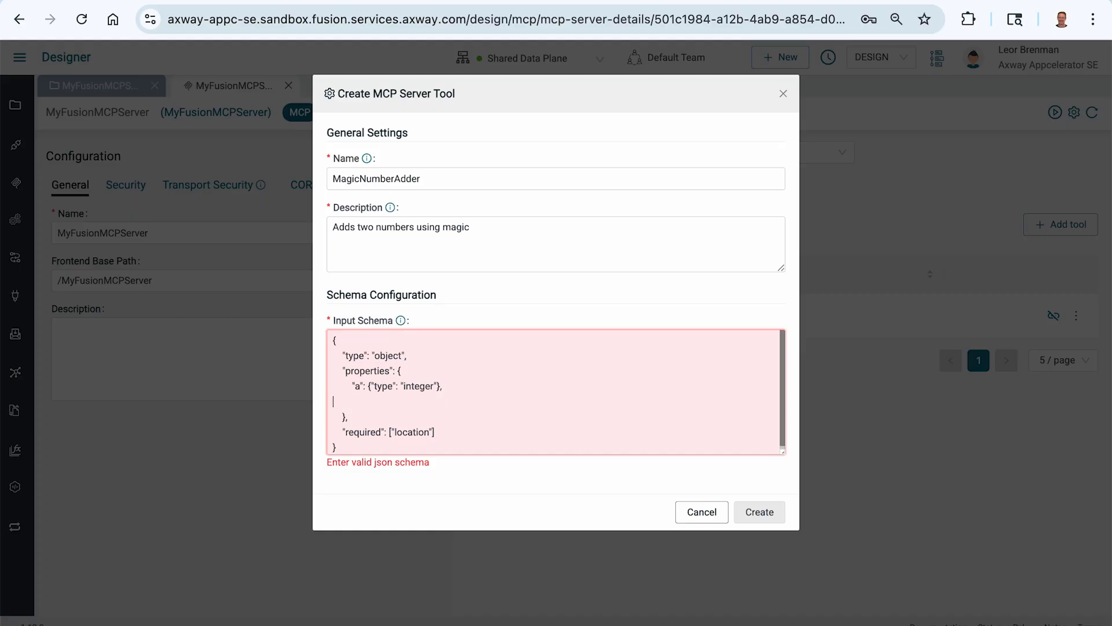
key(ctrl+v)
click(359, 403)
key(BackSpace)
text(b)
click(462, 402)
key(BackSpace)
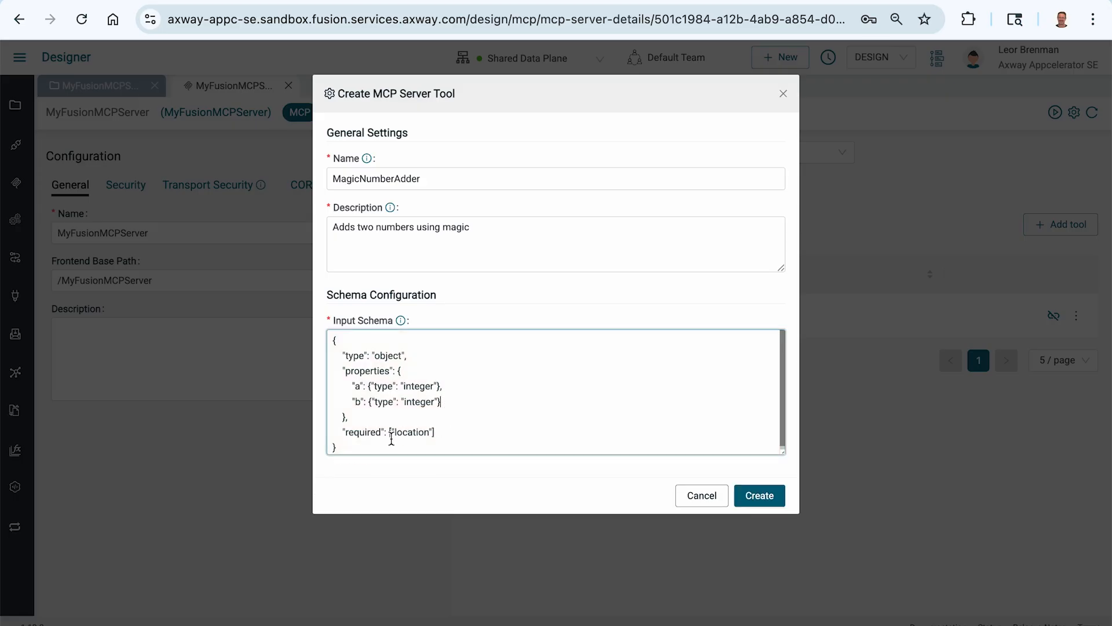
Step: Replace the schema's required entry with "a" and "b", and create the MagicNumberAdder tool
triple_click(415, 434)
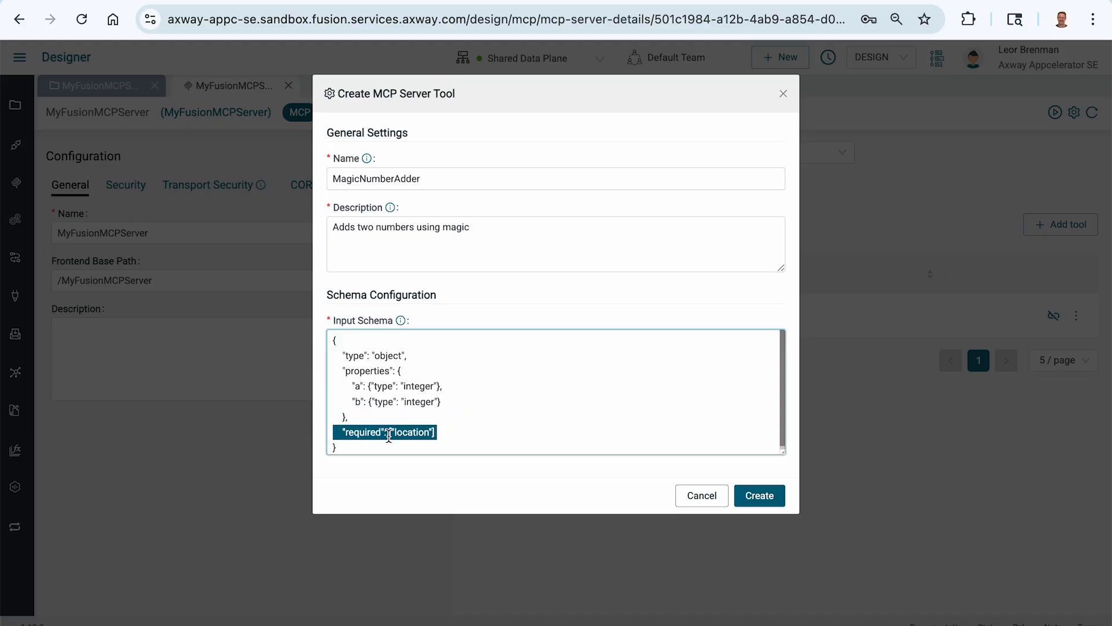
click(388, 435)
double_click(407, 434)
text(a)
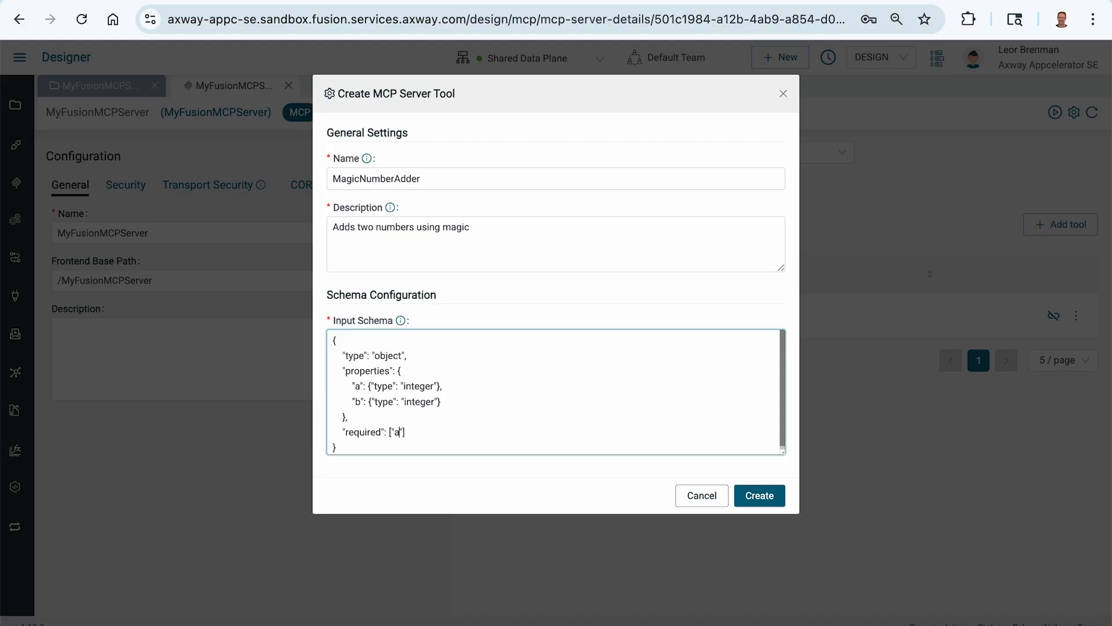
key(shift+Left)
key(shift+Left)
key(shift+Left)
key(Right)
text(,)
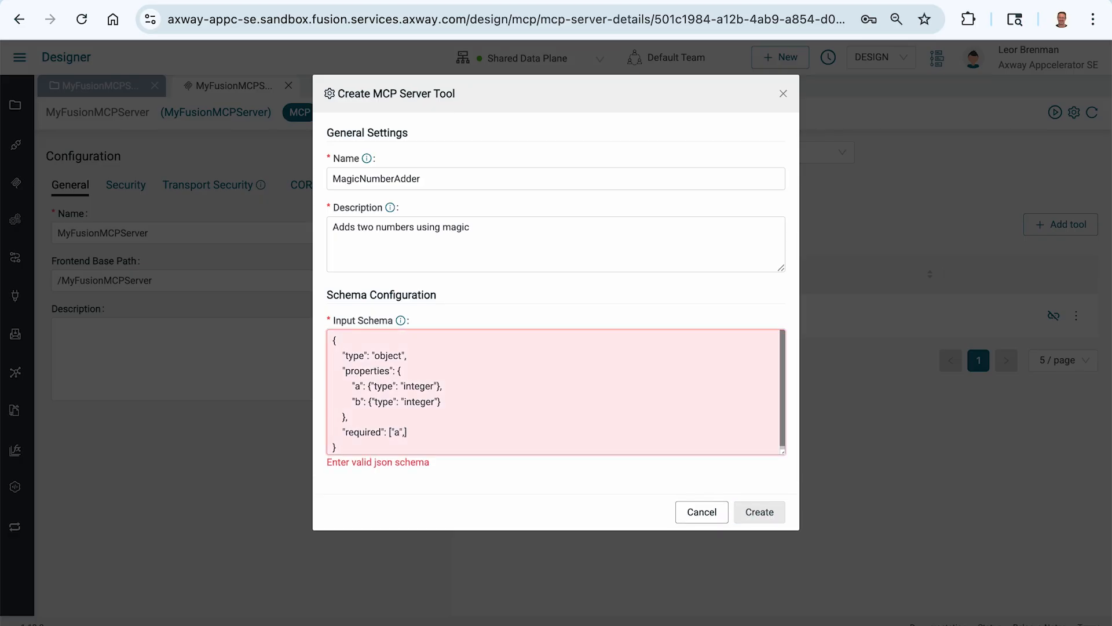
text("b)
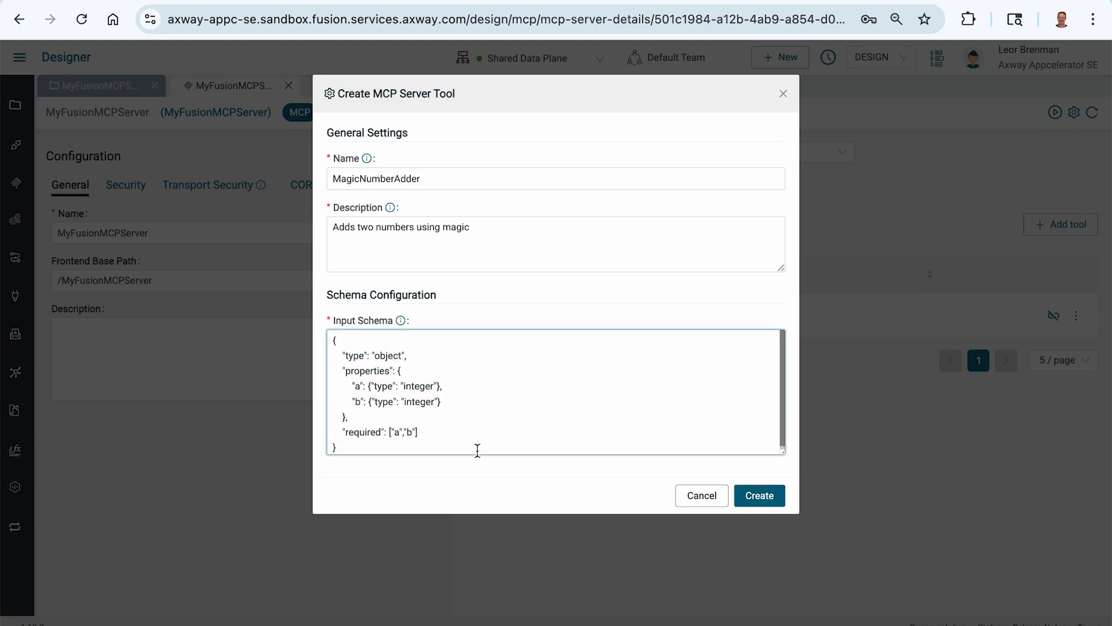
click(754, 499)
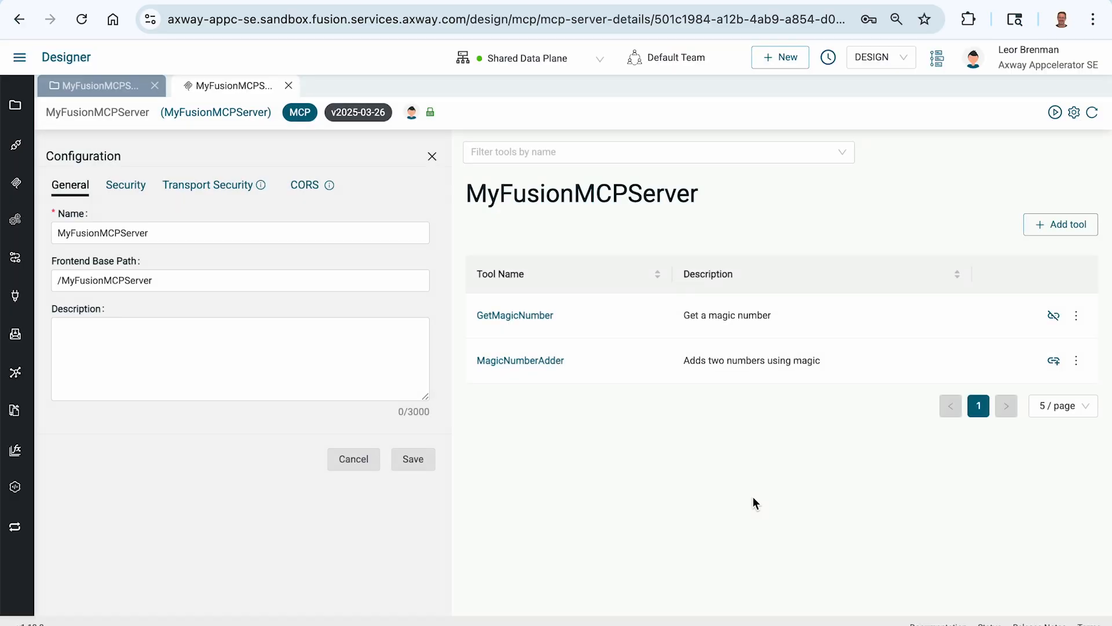
Step: Copy the tool name MagicNumberAdder from the server's tool list
click(1054, 361)
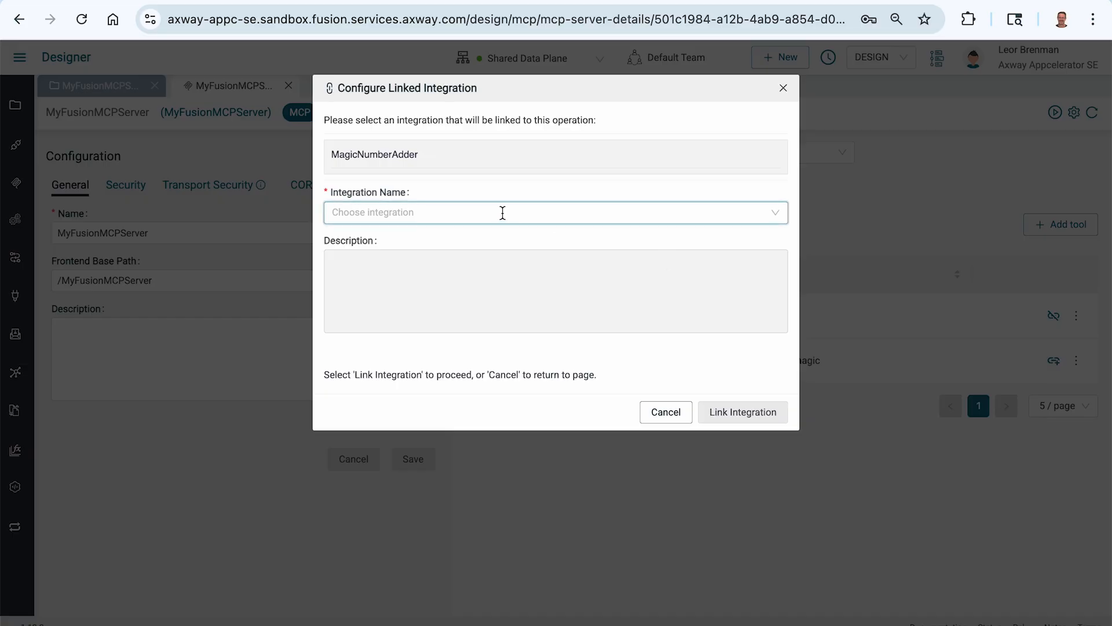
click(669, 412)
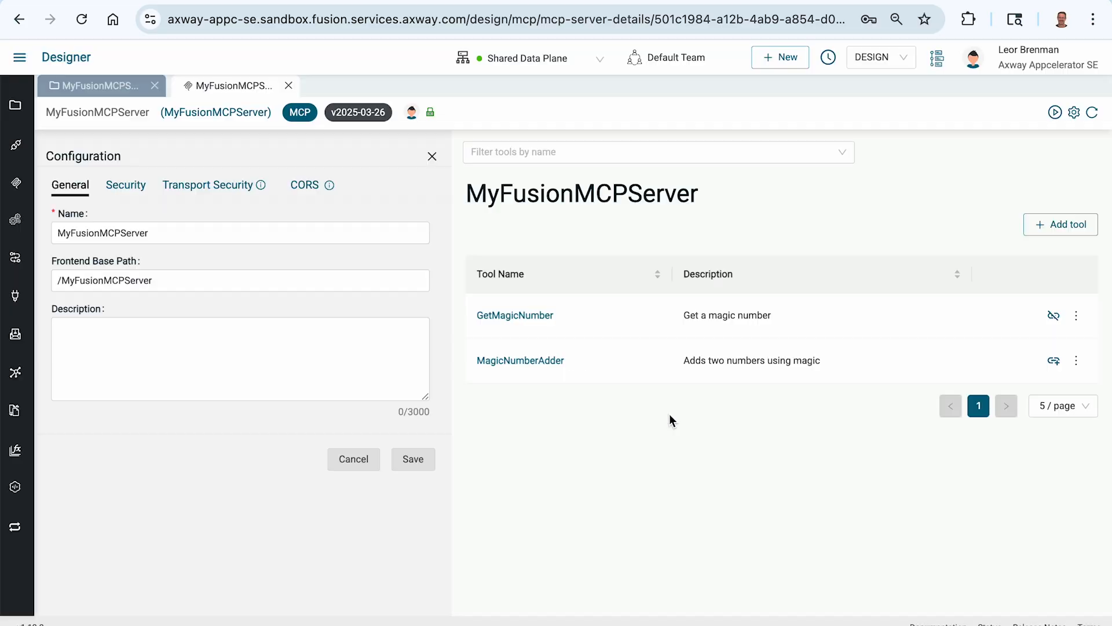
drag(592, 364, 475, 360)
key(ctrl+c)
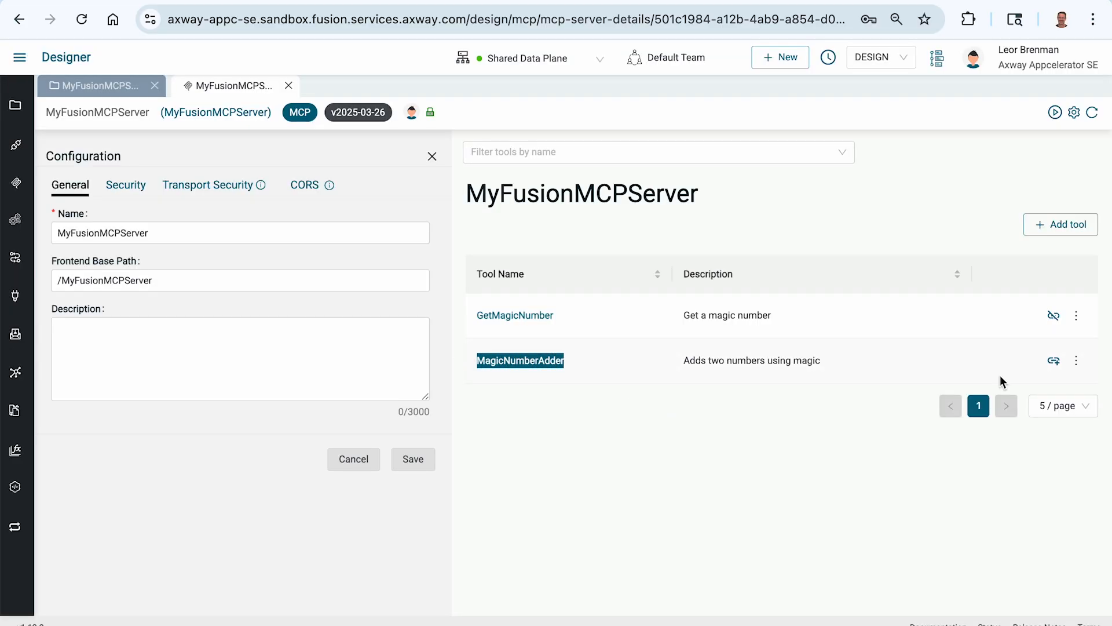
Step: Link the MagicNumberAdder tool to a new integration named MagicNumberAdder in the MyFusionMCPServer project
click(1053, 361)
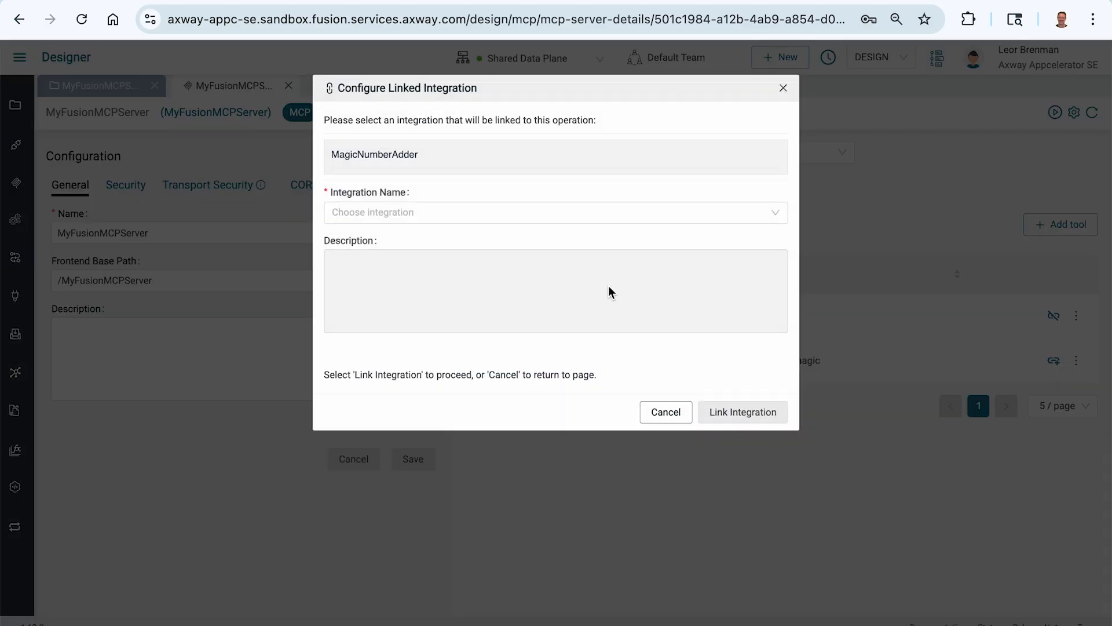
click(477, 211)
click(527, 323)
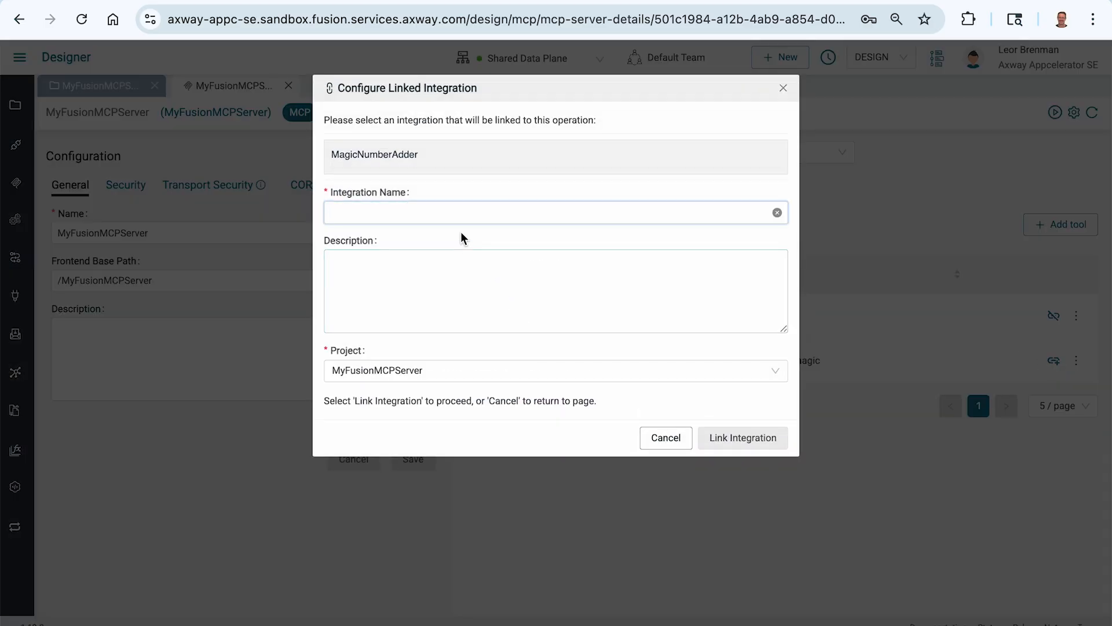
key(ctrl+v)
click(741, 439)
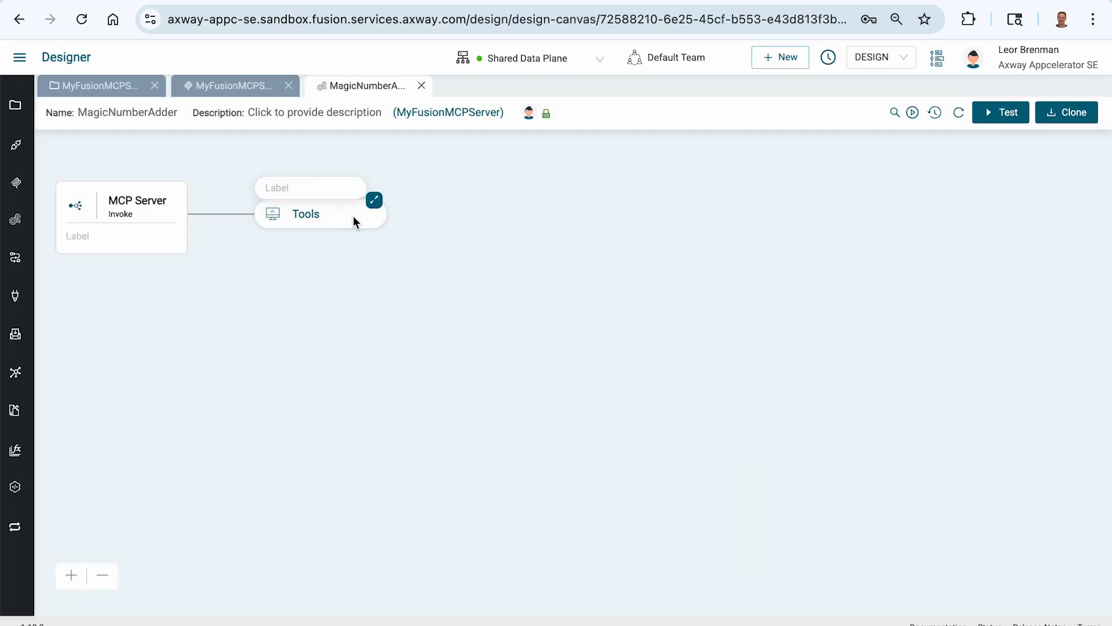
Step: Expand the Tools container and insert a Map component between MagicNumberAdder and Tool Output
click(374, 202)
click(454, 239)
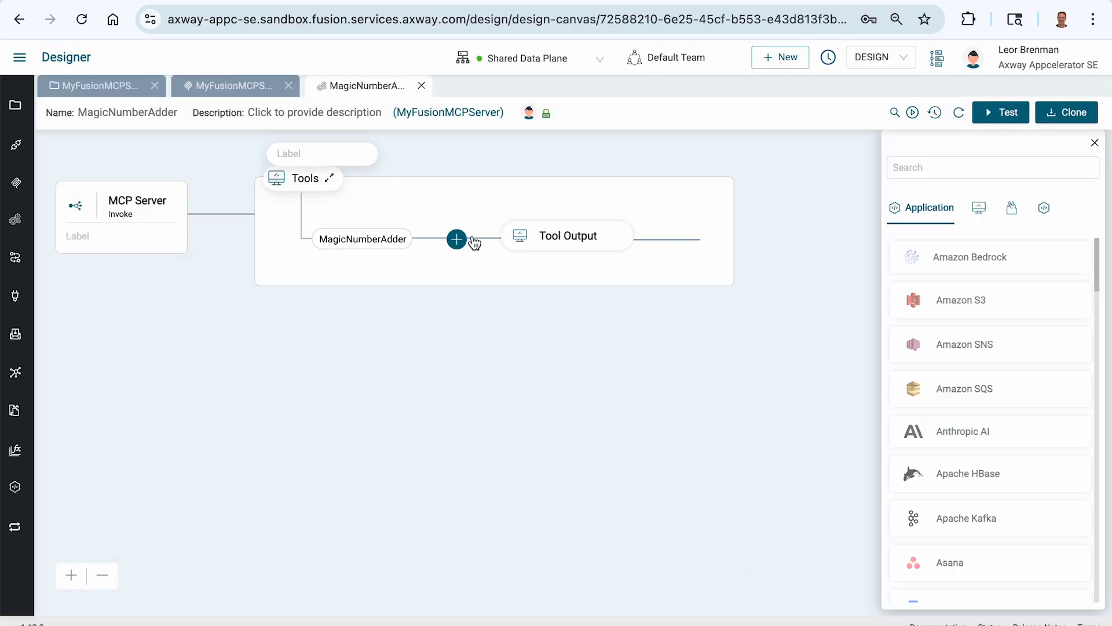
click(979, 171)
text(map)
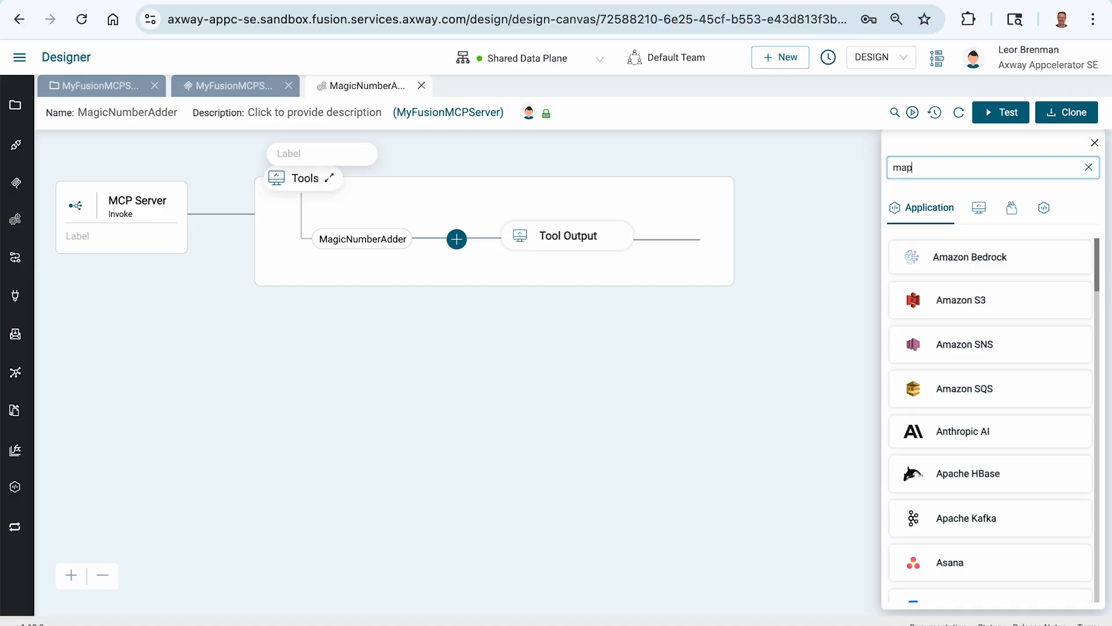
click(956, 310)
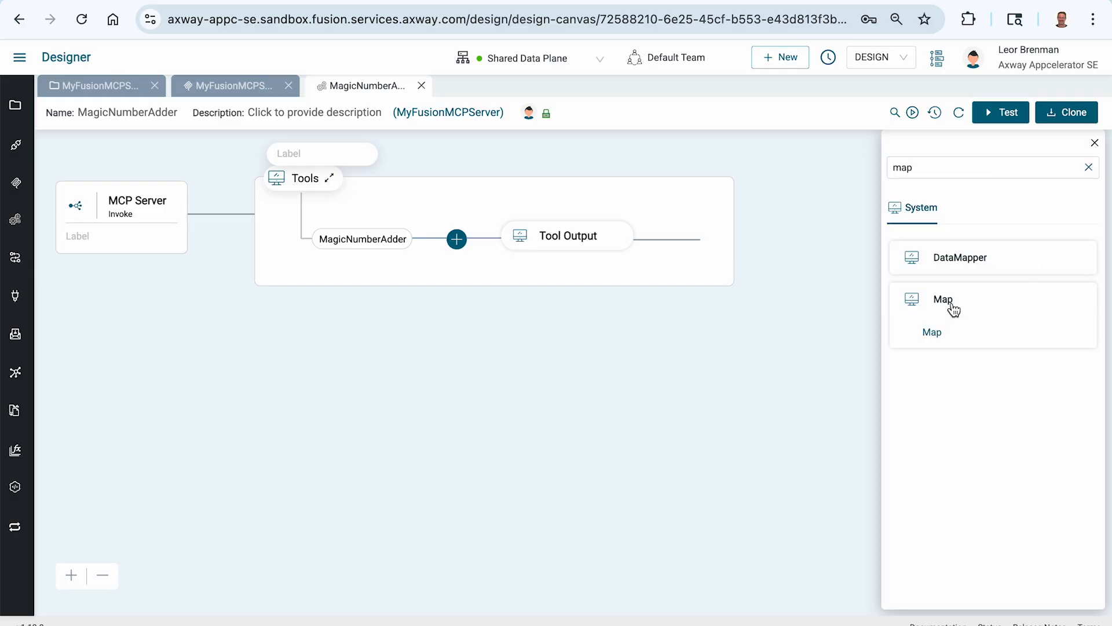
click(933, 336)
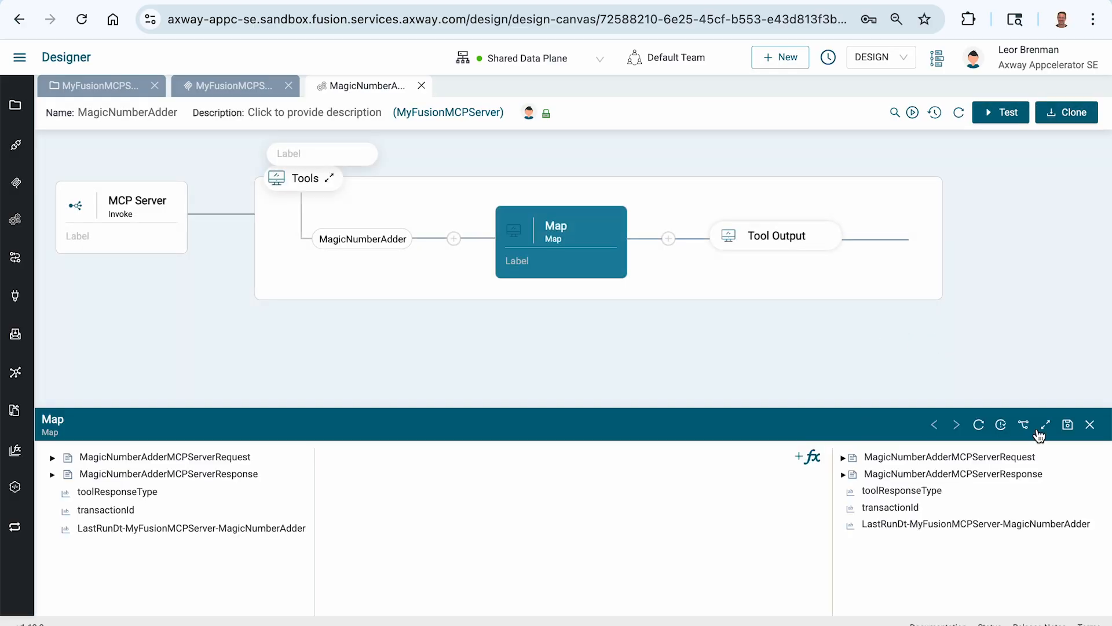
Step: Enlarge the Map editor and add the AddInts math function to the mapping
click(1050, 429)
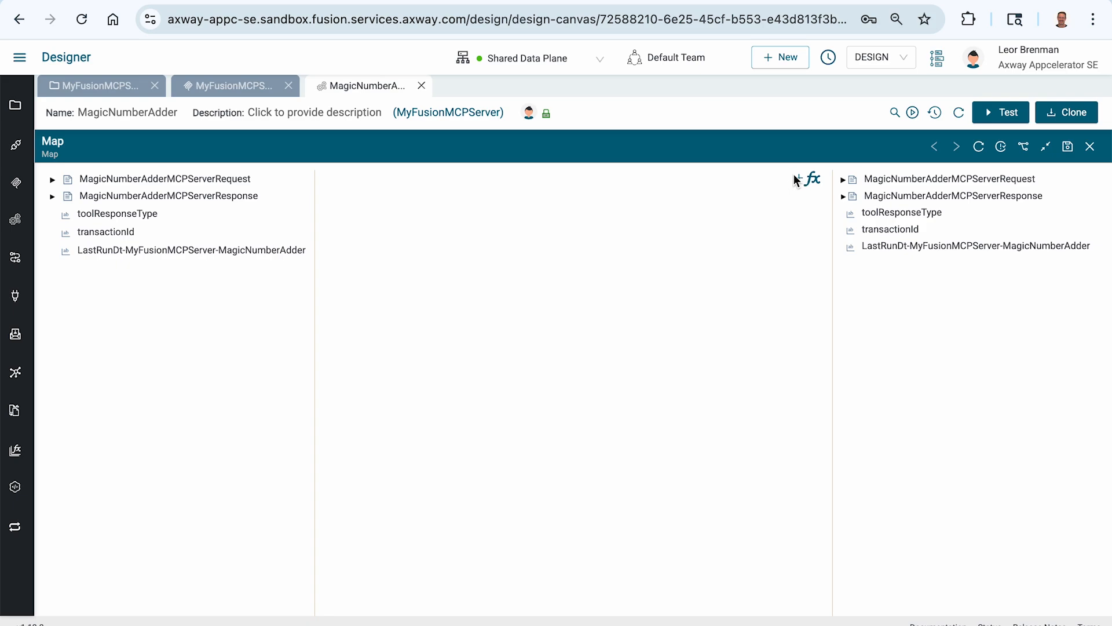
click(799, 179)
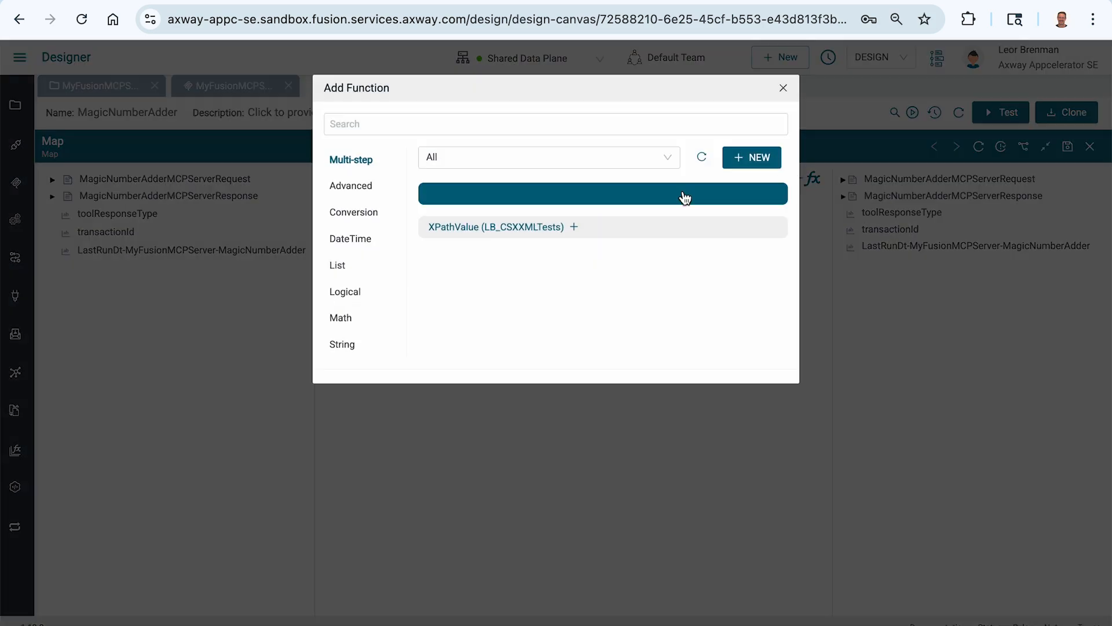
click(350, 323)
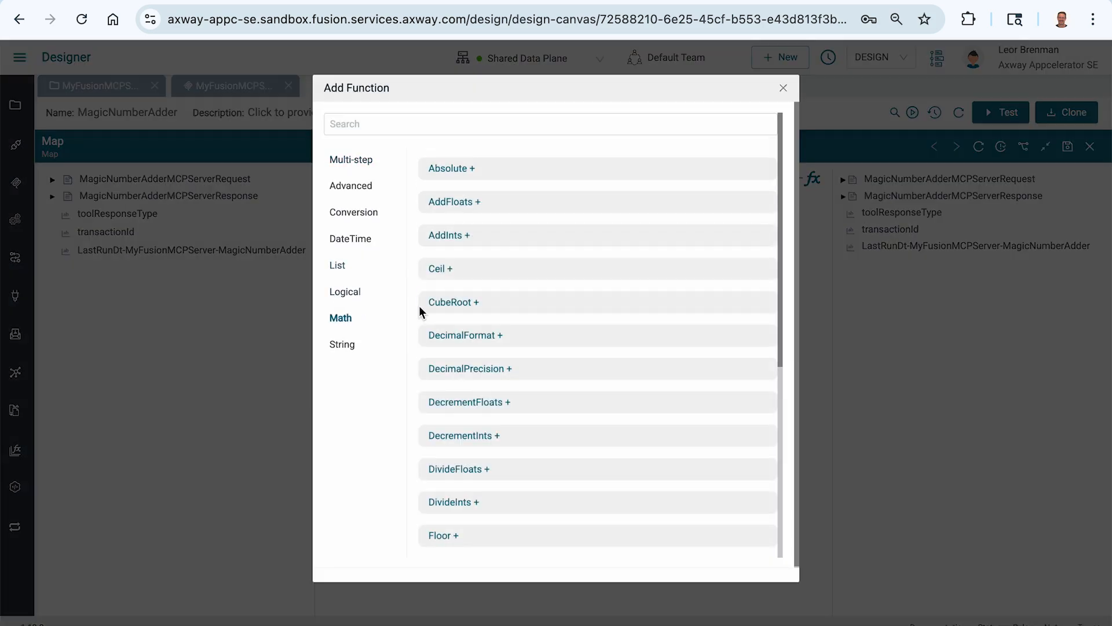
click(447, 232)
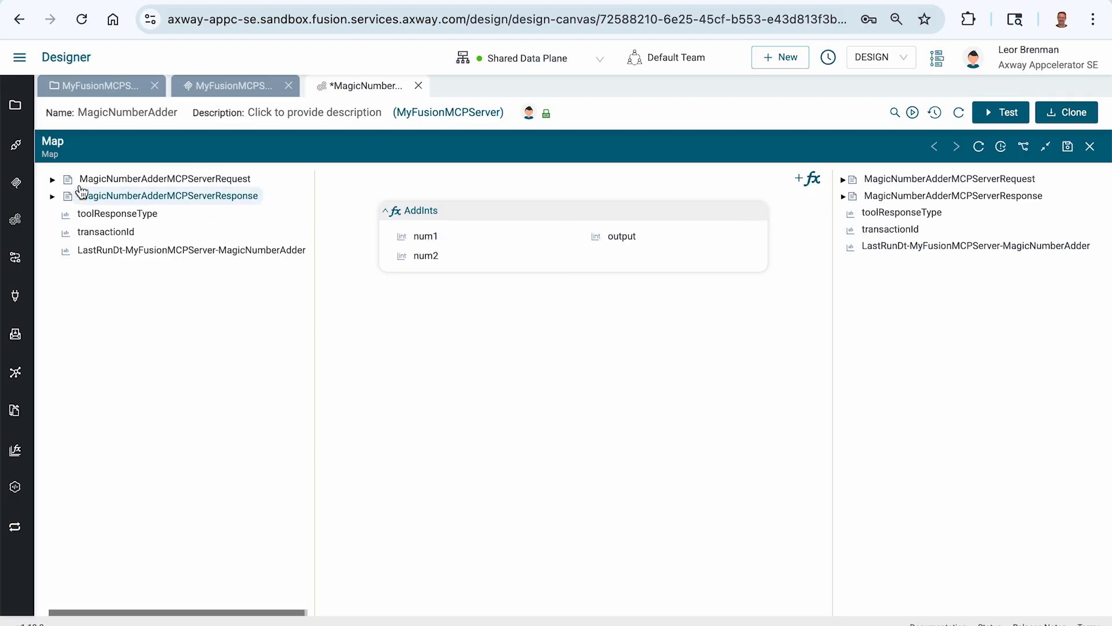
Step: Map the request body's a to the AddInts input num1 and b to num2
click(53, 180)
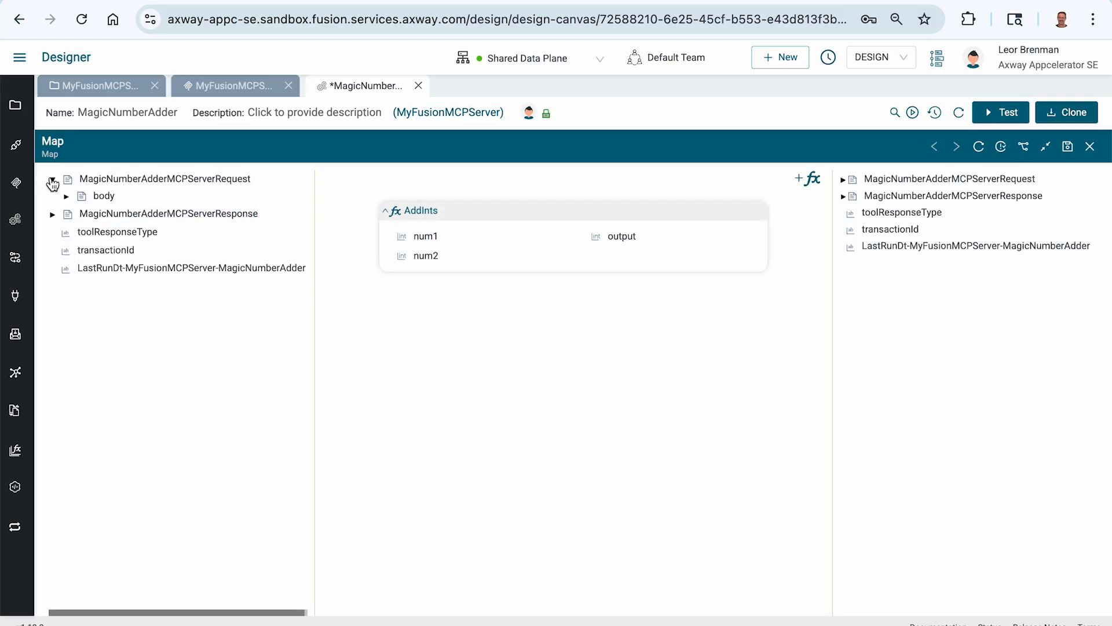
click(68, 197)
drag(105, 213, 415, 244)
drag(107, 229, 427, 264)
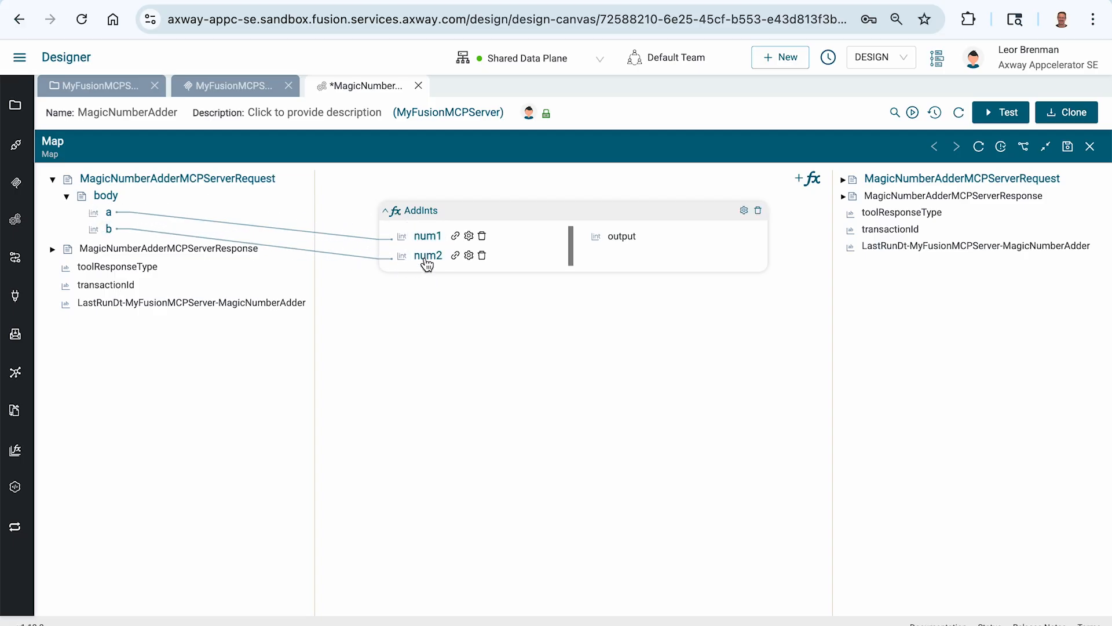
Step: Set the target toolResponseType to the fixed value TextContent
right_click(901, 216)
click(940, 292)
click(415, 120)
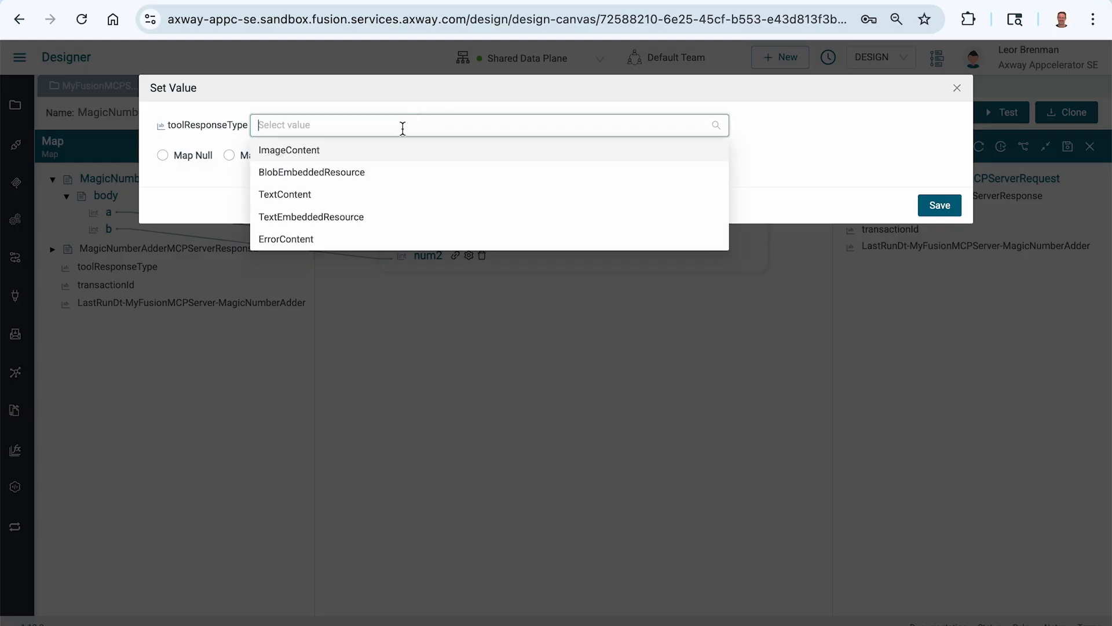
click(293, 203)
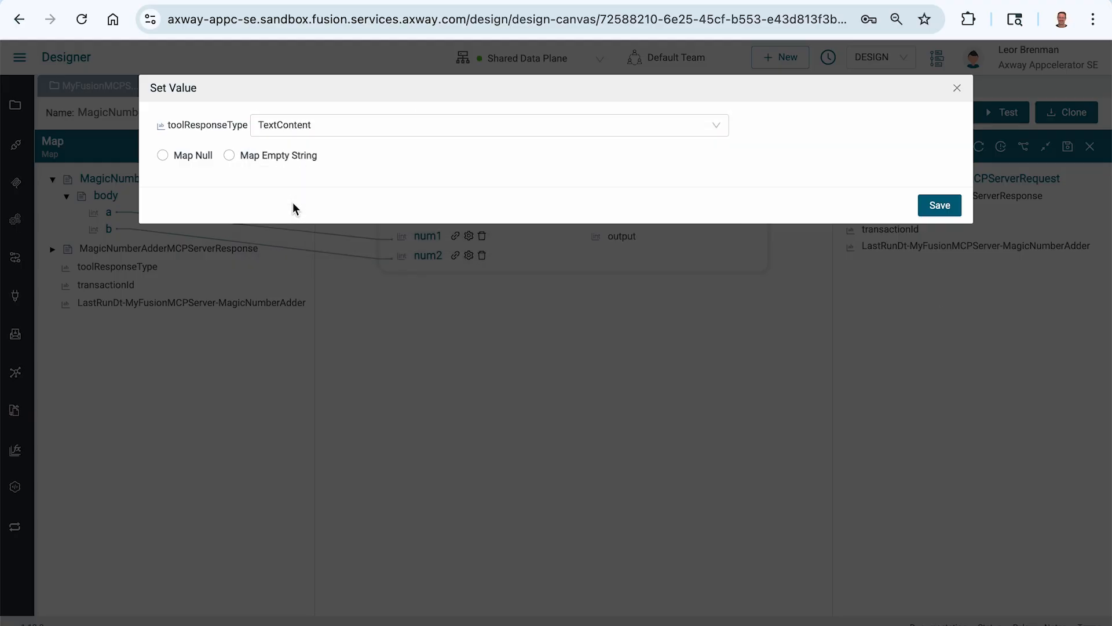
click(939, 207)
Step: Map the AddInts output to the text field under TextContent, result, content in the target response, and save and close the map
click(843, 197)
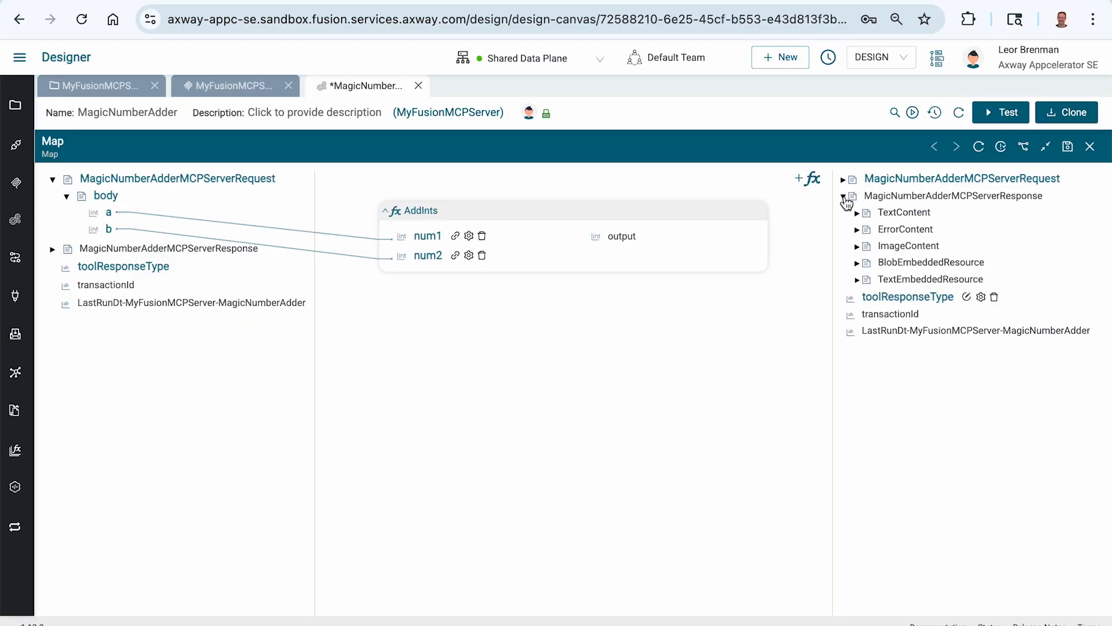
click(857, 213)
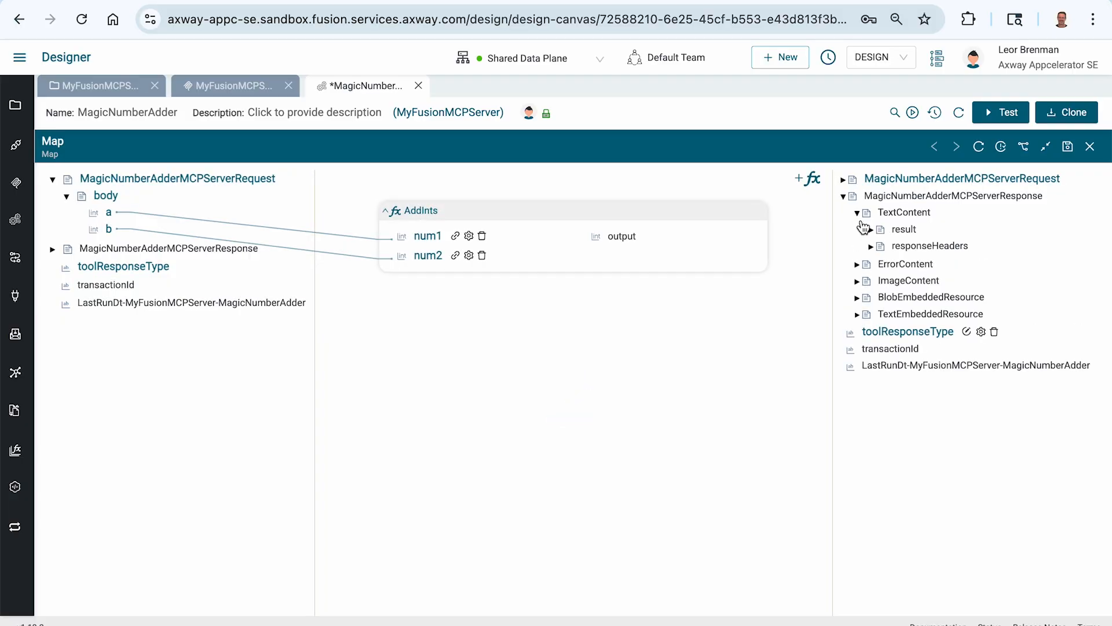
click(871, 248)
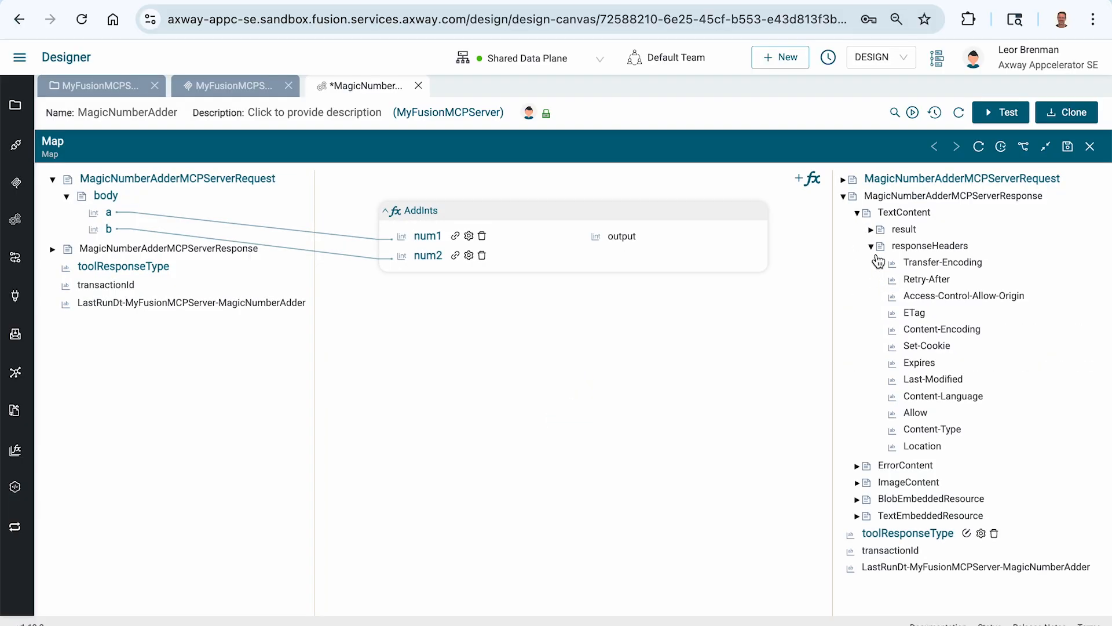
click(871, 248)
click(871, 230)
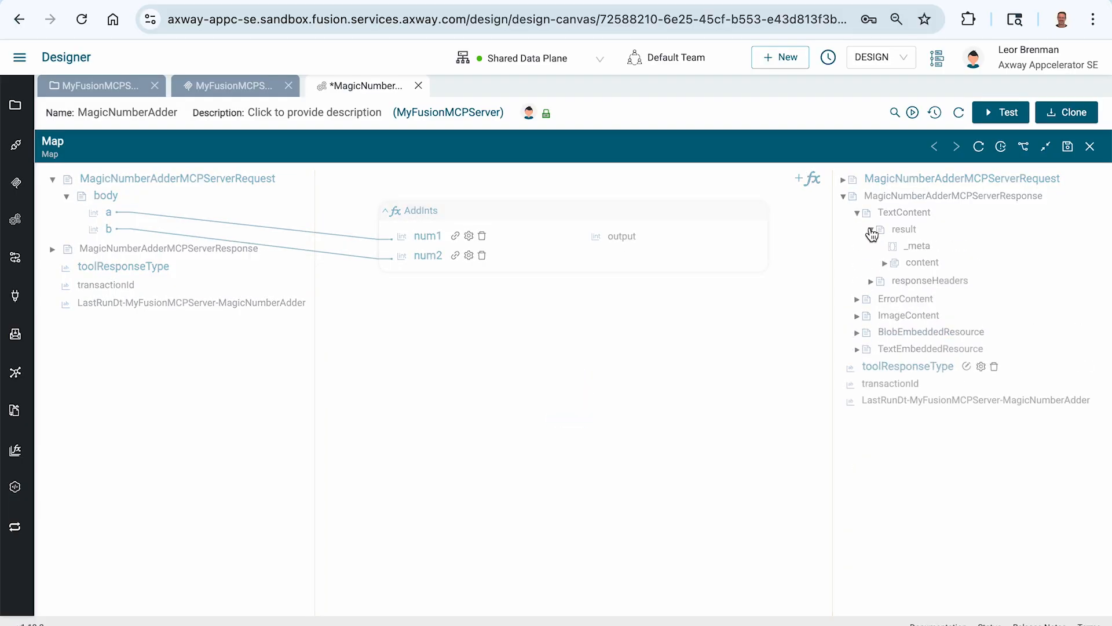
click(885, 264)
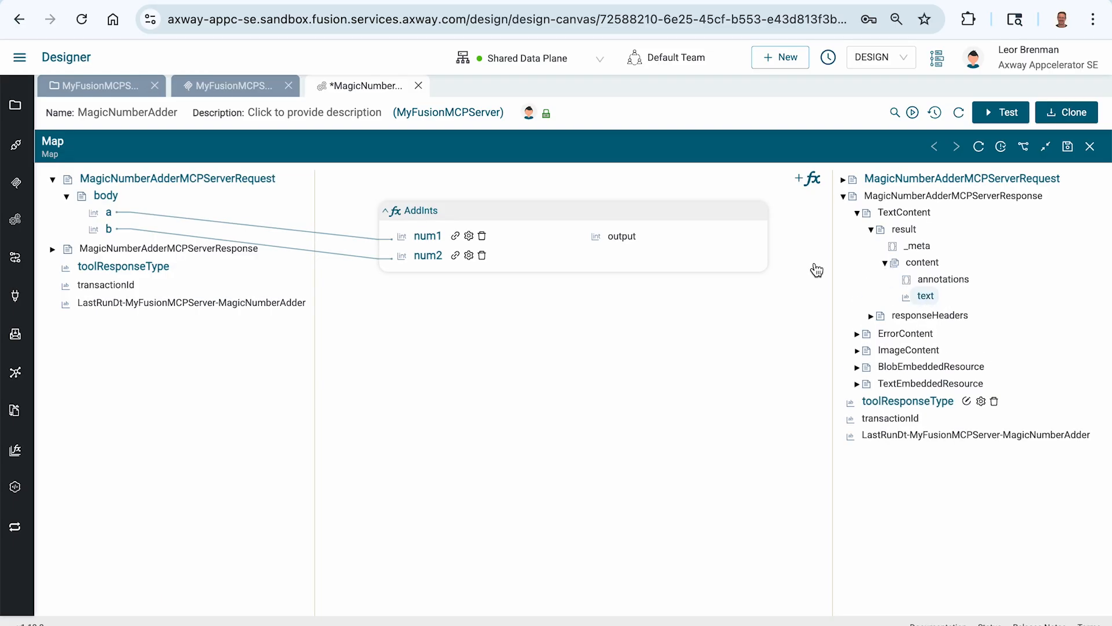
drag(626, 248, 927, 296)
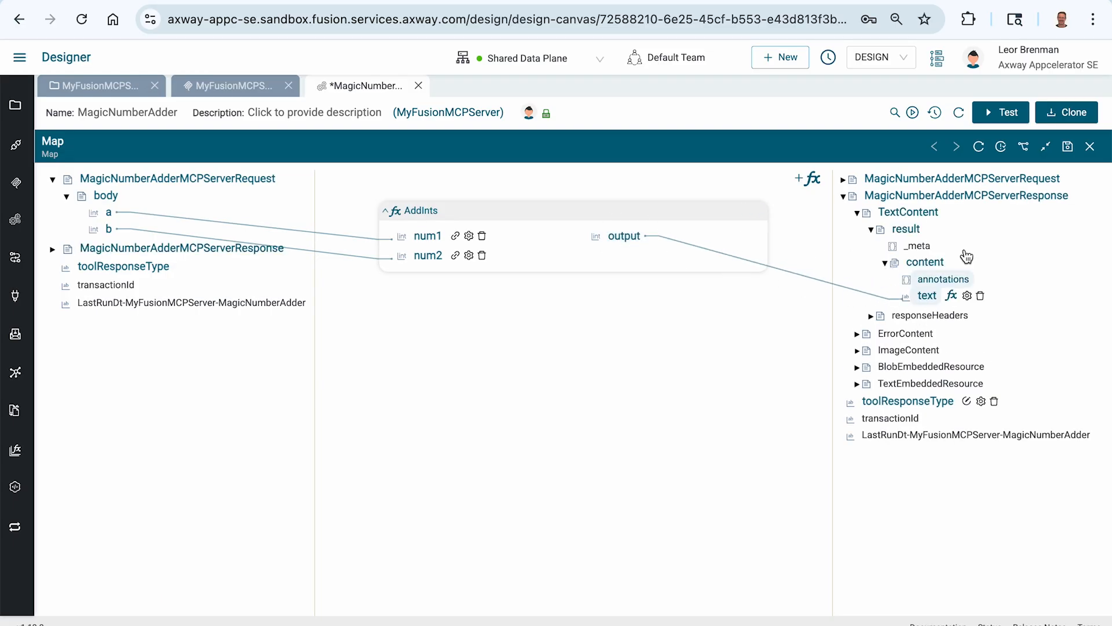
click(1069, 148)
click(1090, 147)
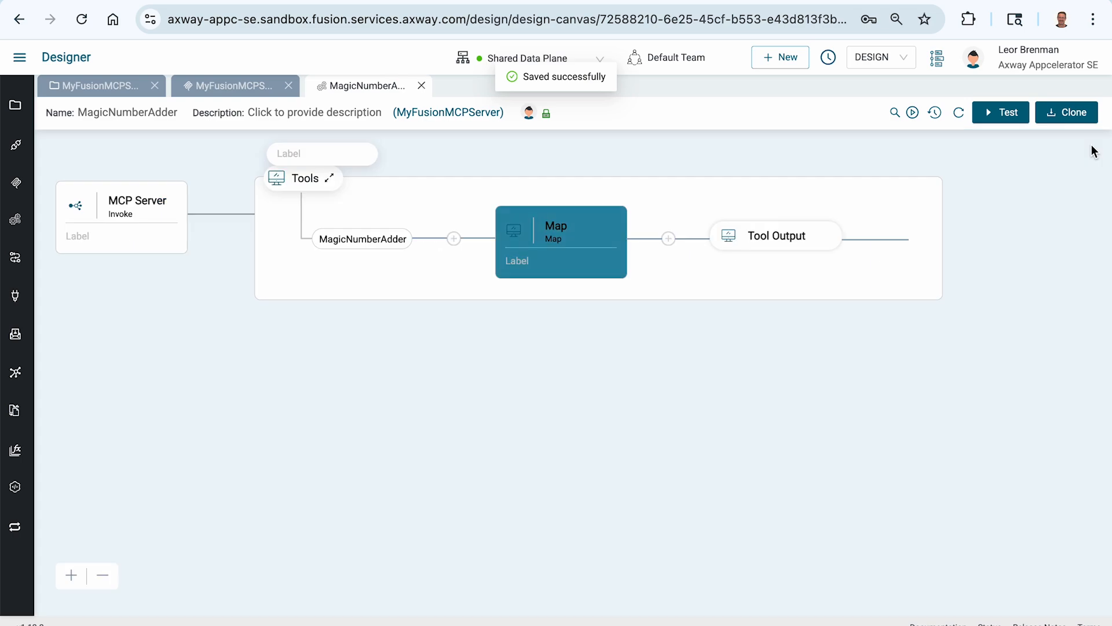
Step: Close the MagicNumberAdder integration and activate MyFusionMCPServer on the Shared Data Plane
click(422, 86)
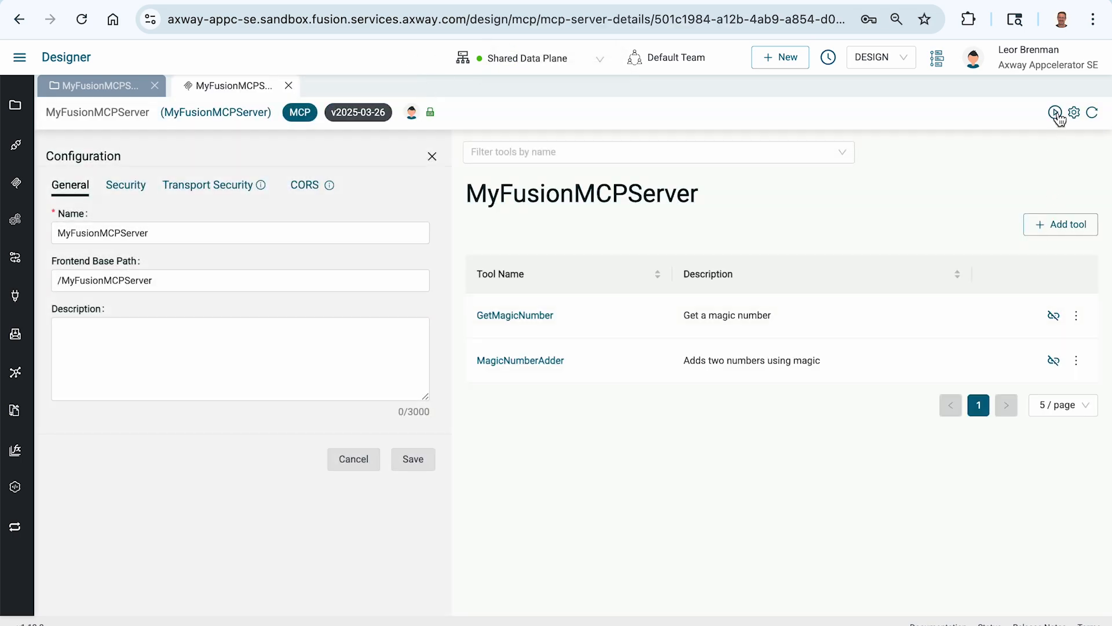
click(1055, 112)
click(763, 181)
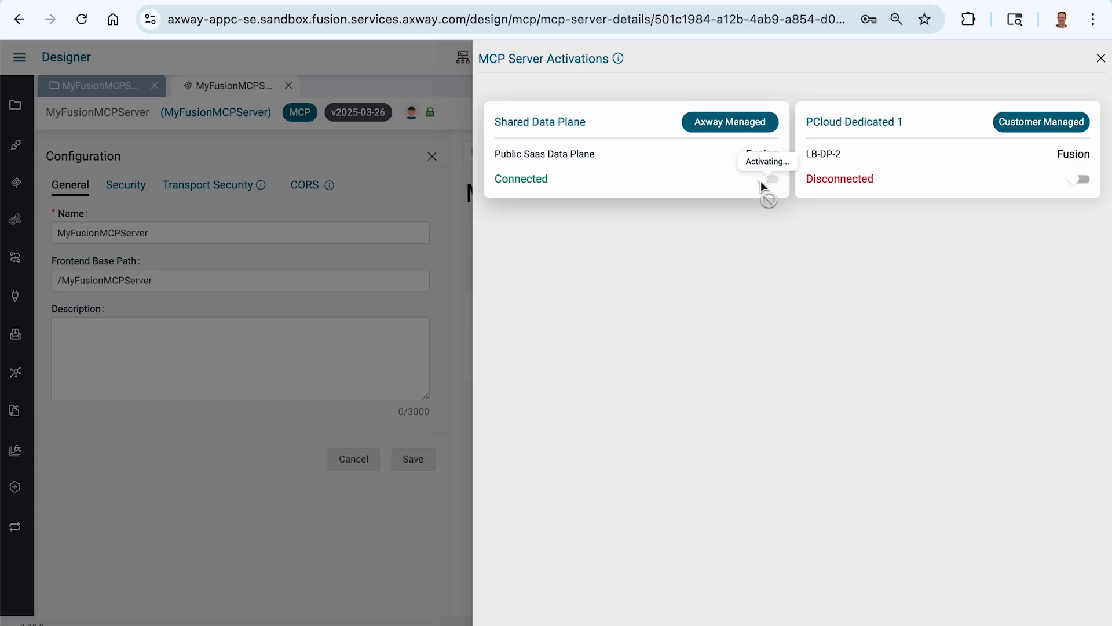
Step: Switch to Postman and reconnect to the MyFusionMCPServer endpoint to reload its tools
key(super+Tab)
key(super+Tab)
key(super+Tab)
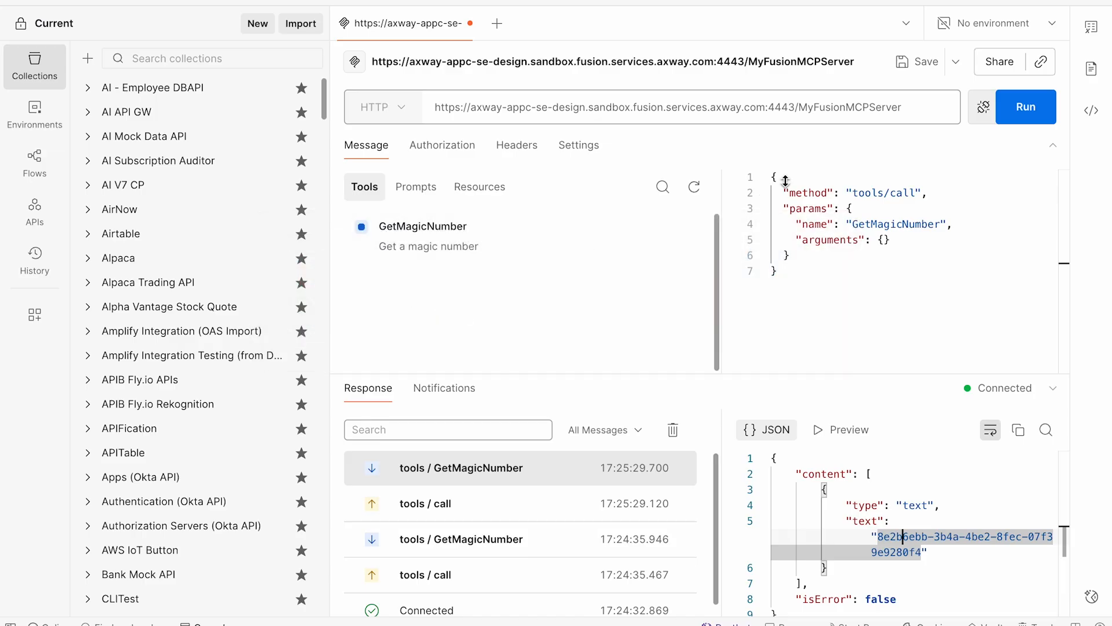
click(984, 109)
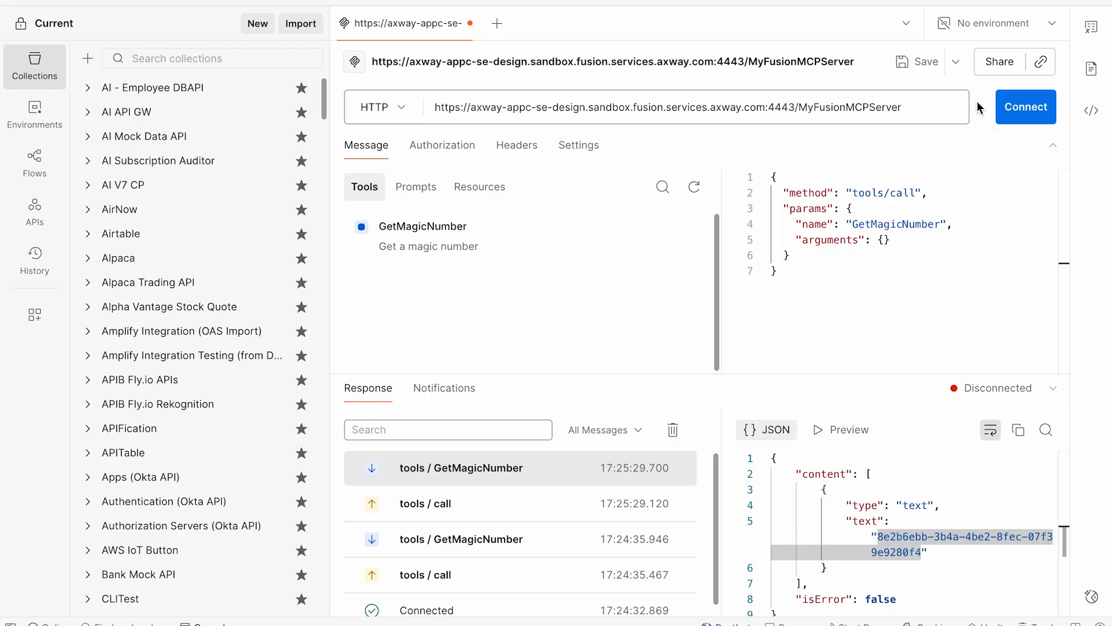
click(1026, 109)
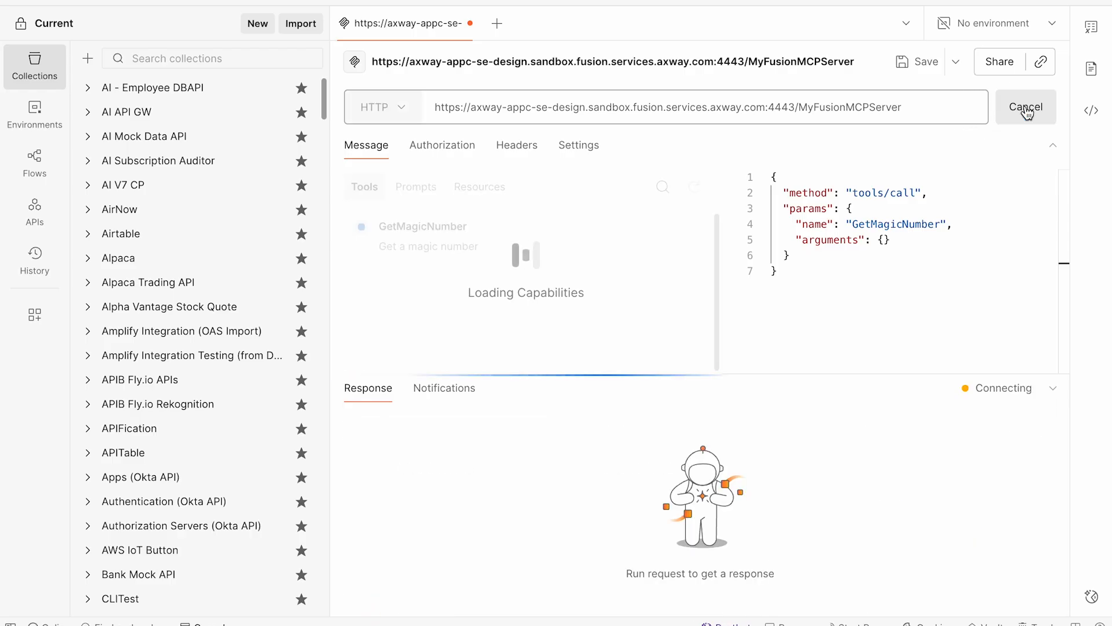
Step: Run the MagicNumberAdder tool with a set to 100 and b set to 1
click(439, 302)
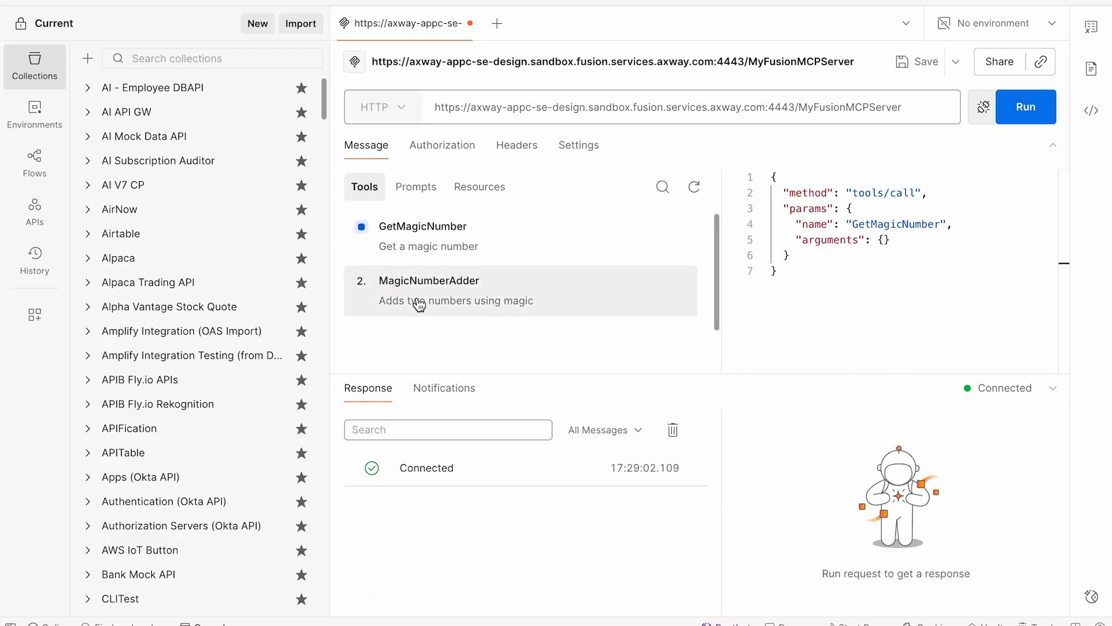
scroll(423, 307, down, 2)
click(438, 344)
key(BackSpace)
key(BackSpace)
key(BackSpace)
text(1)
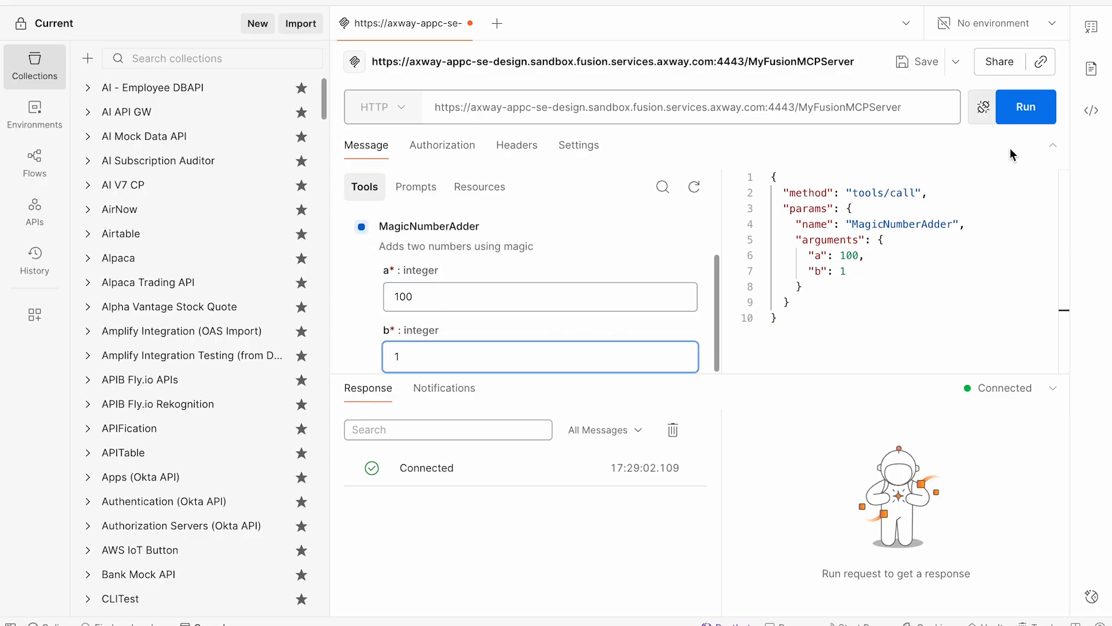
click(1020, 105)
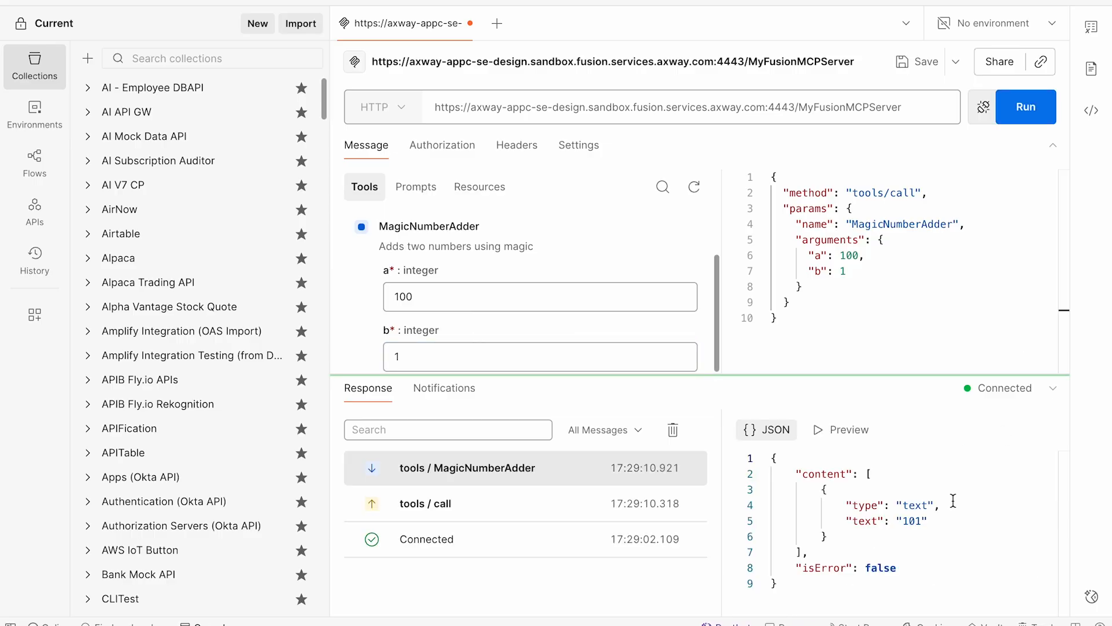
Step: Set b to 101 and run the MagicNumberAdder tool again
click(436, 364)
text(01)
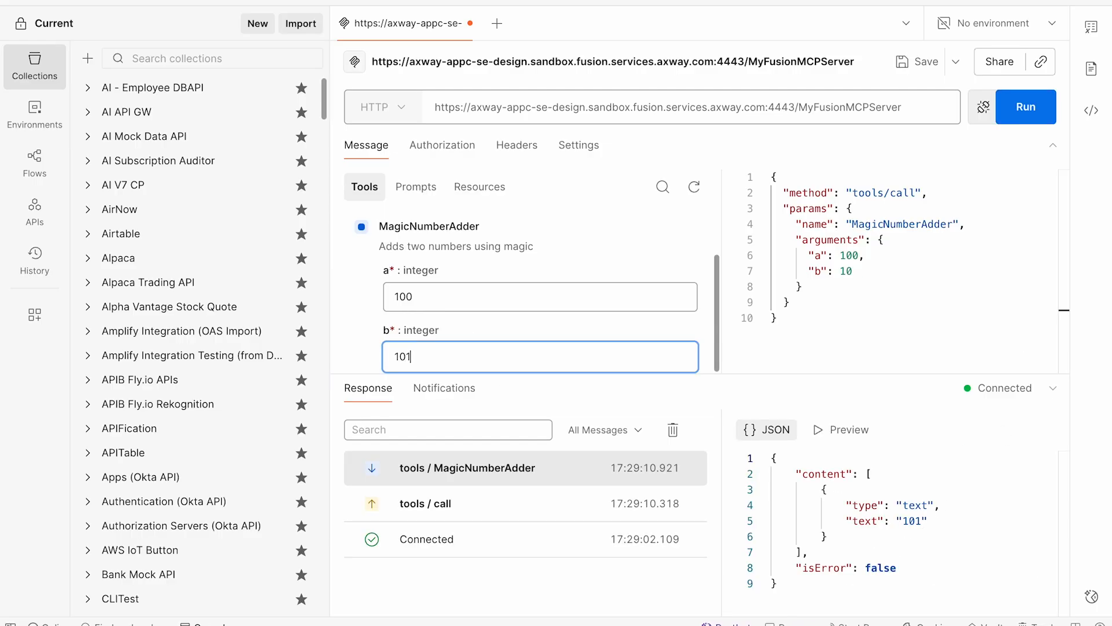
click(1018, 116)
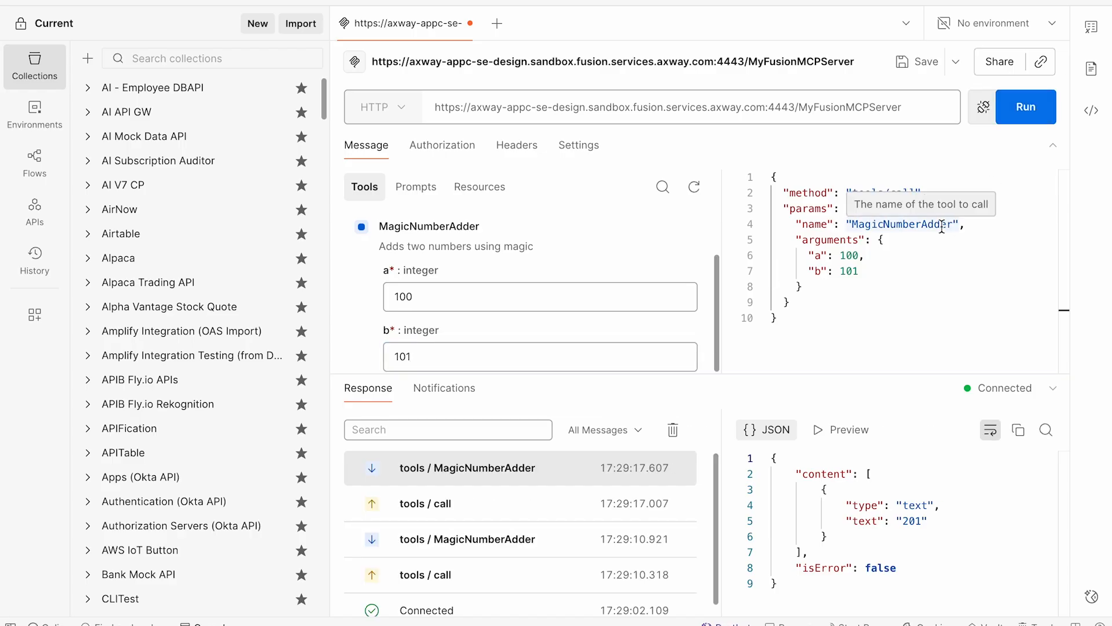
Step: Switch back to the Amplify Fusion Designer, deactivate the MCP server on the Shared Data Plane and close its activations
key(super+Tab)
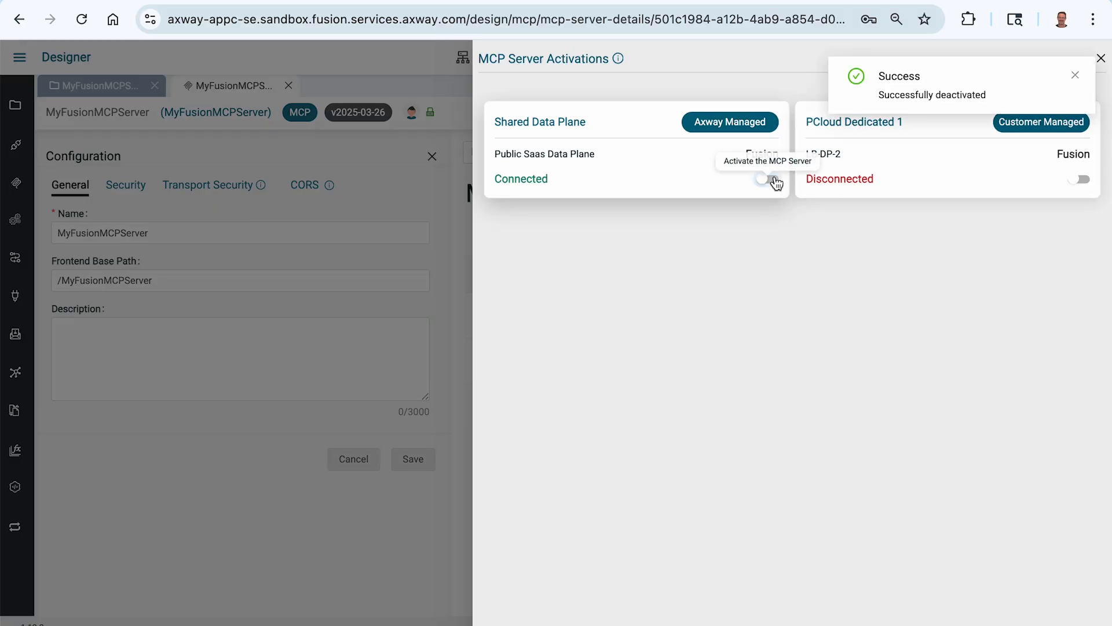
click(409, 197)
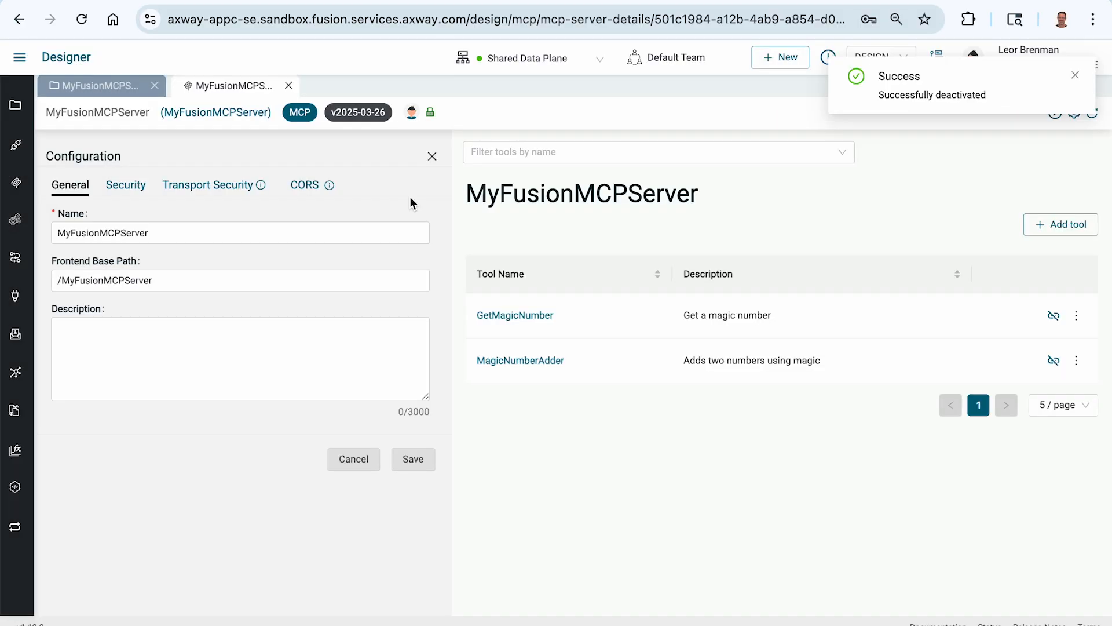
Step: Set the MCP server's inbound security to API Key and start creating a governance rule for it
click(112, 187)
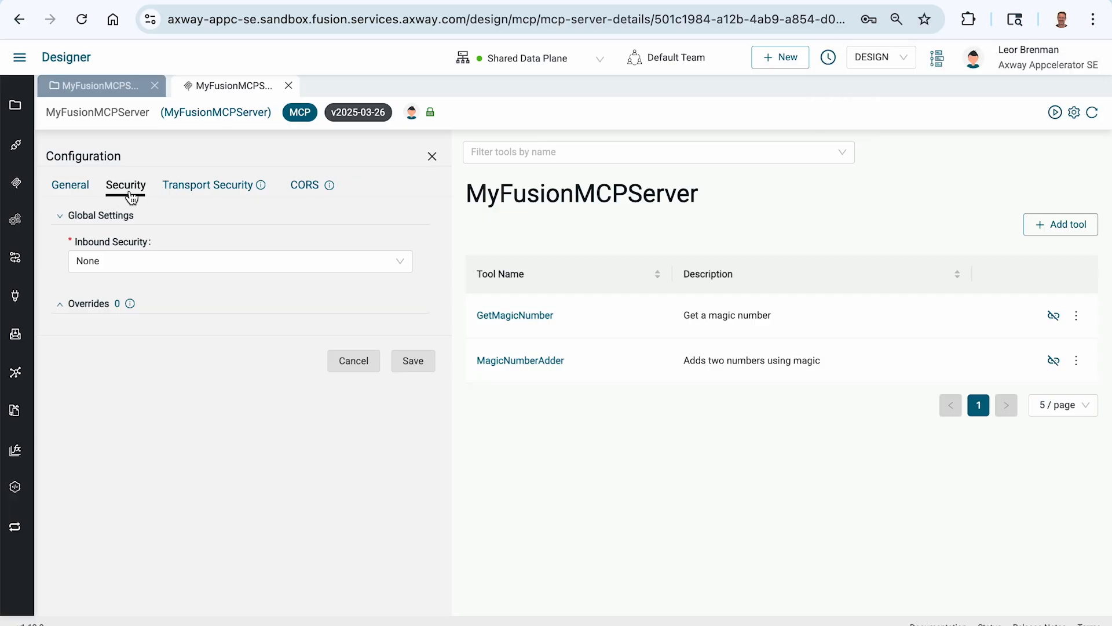
click(124, 268)
click(123, 308)
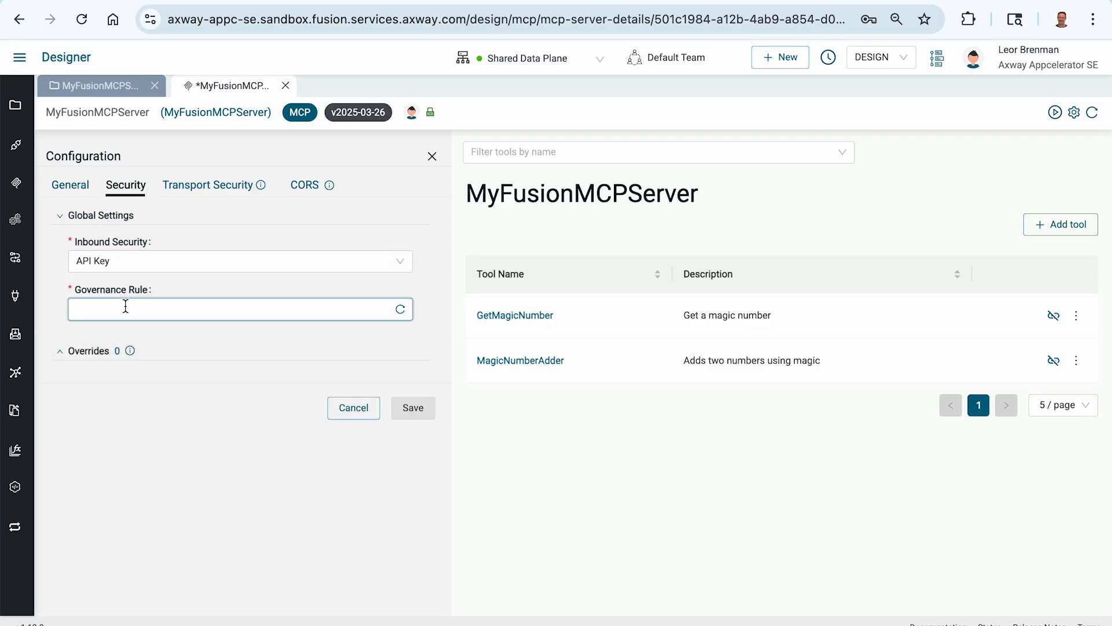
click(95, 308)
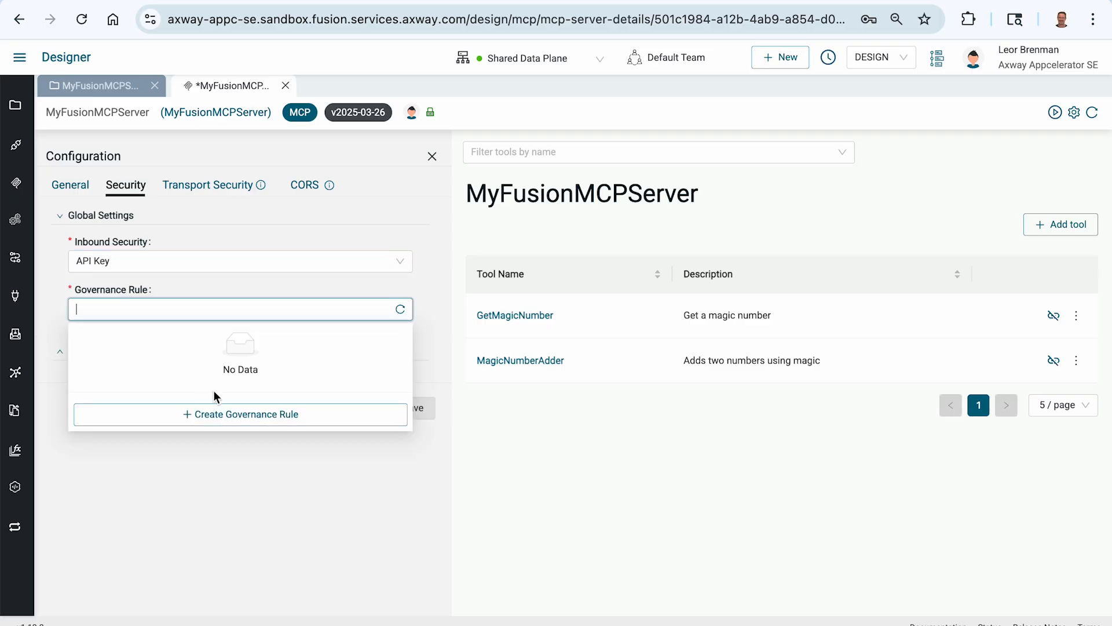
click(231, 414)
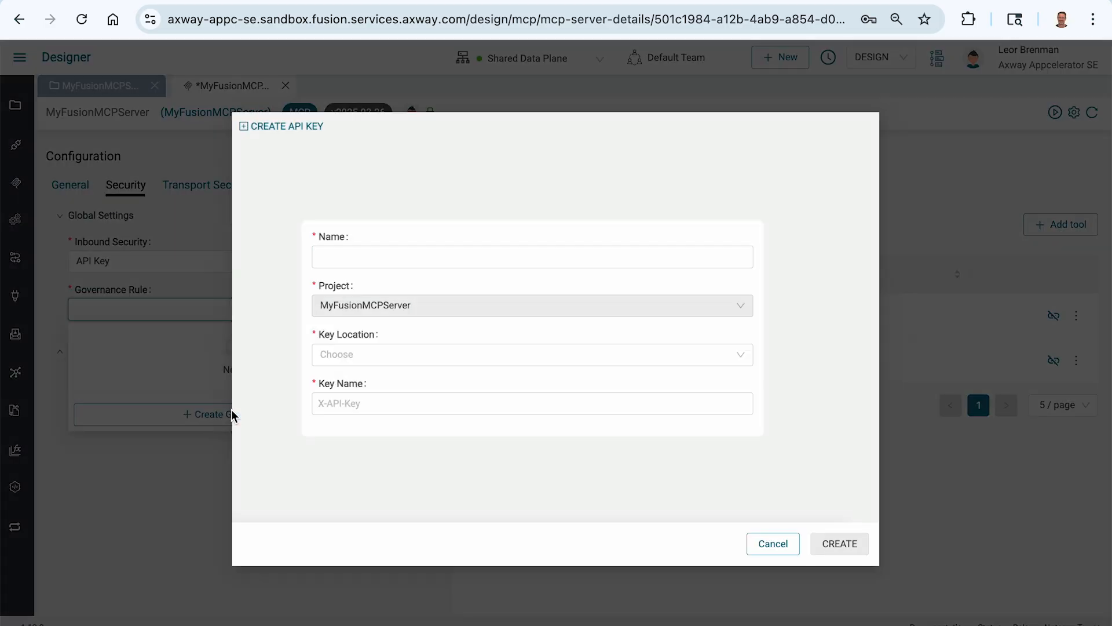
Step: Create the API key rule named APIKey with key location Header and key name x-api-key
click(360, 261)
text(ao)
key(BackSpace)
key(BackSpace)
text(API)
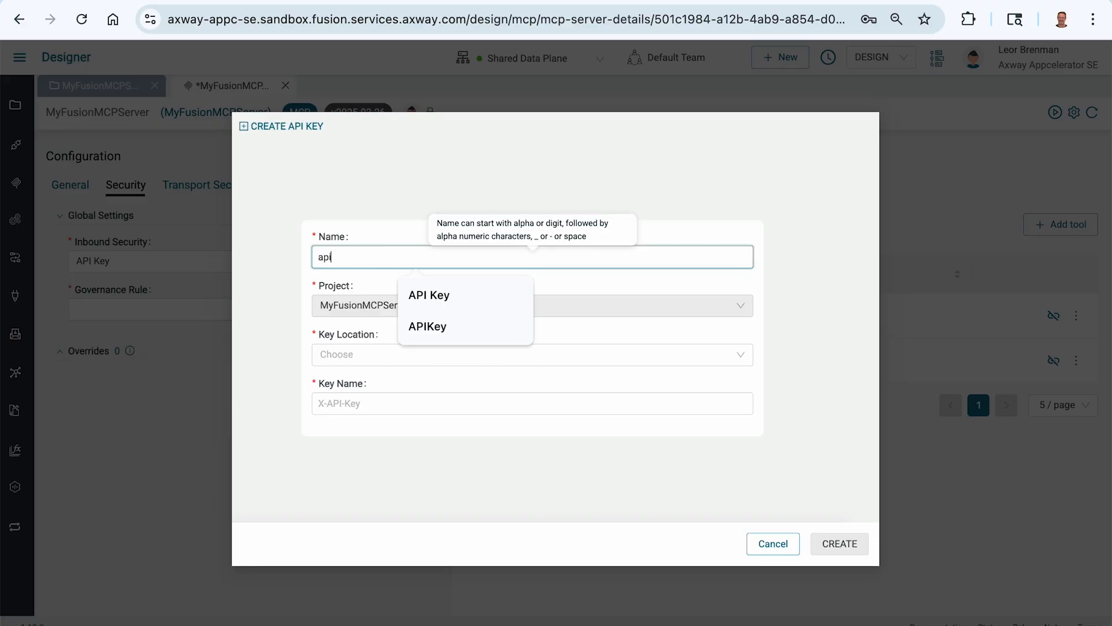
click(399, 294)
click(375, 362)
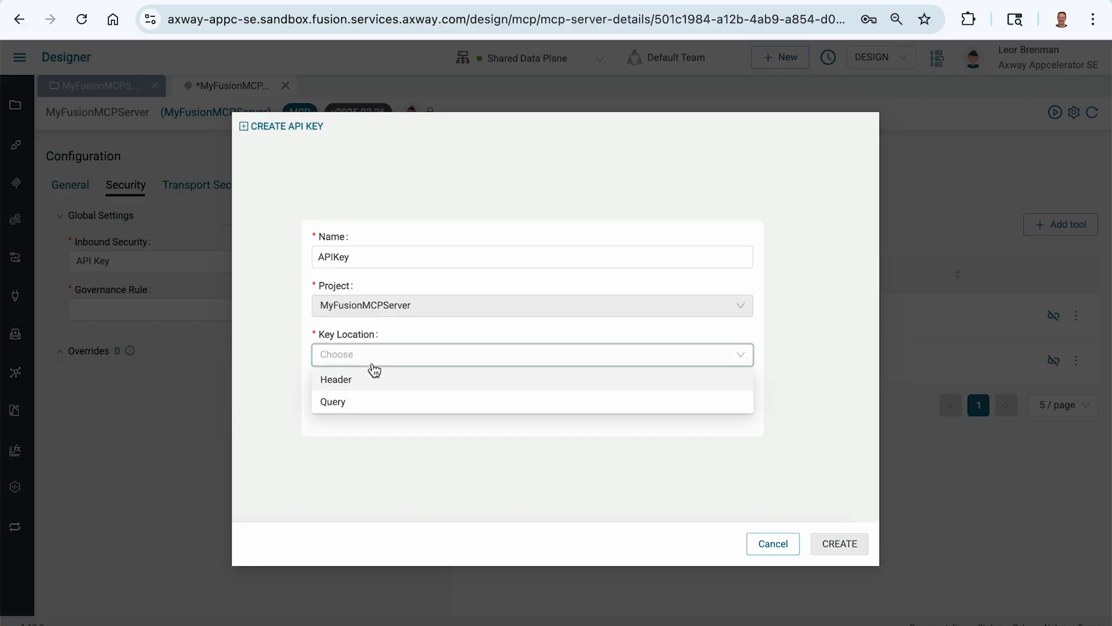
click(368, 382)
click(350, 404)
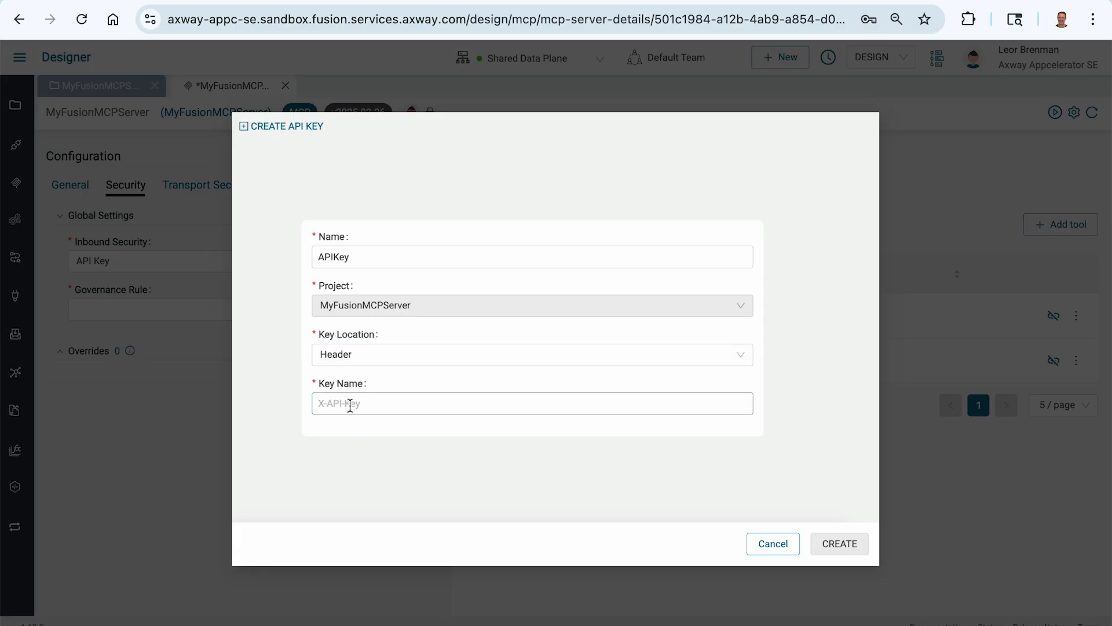
click(435, 442)
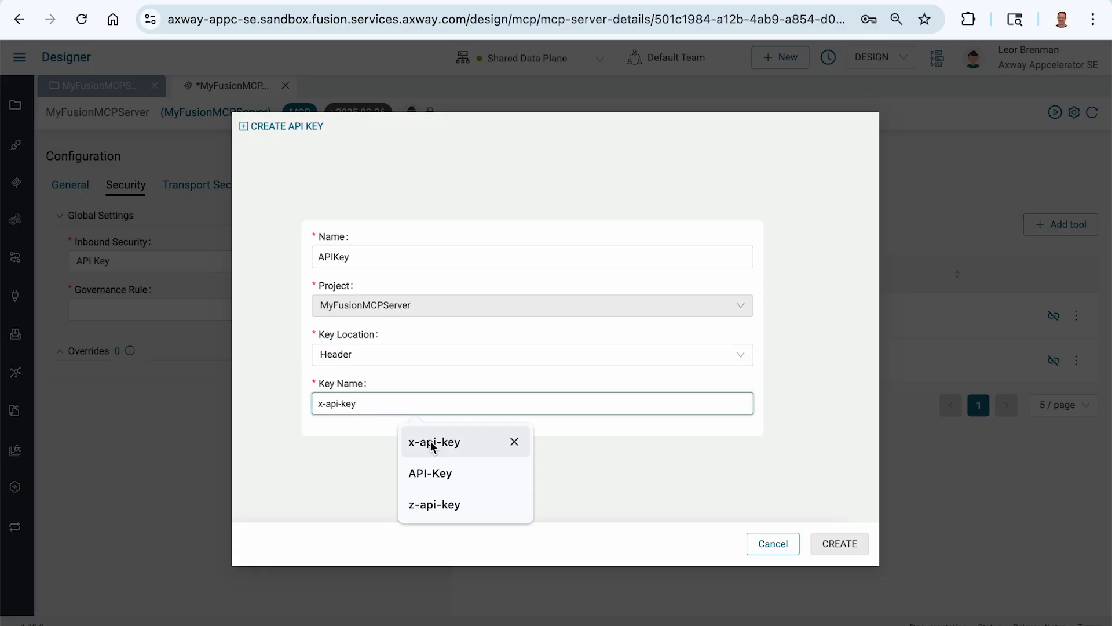
key(ctrl+a)
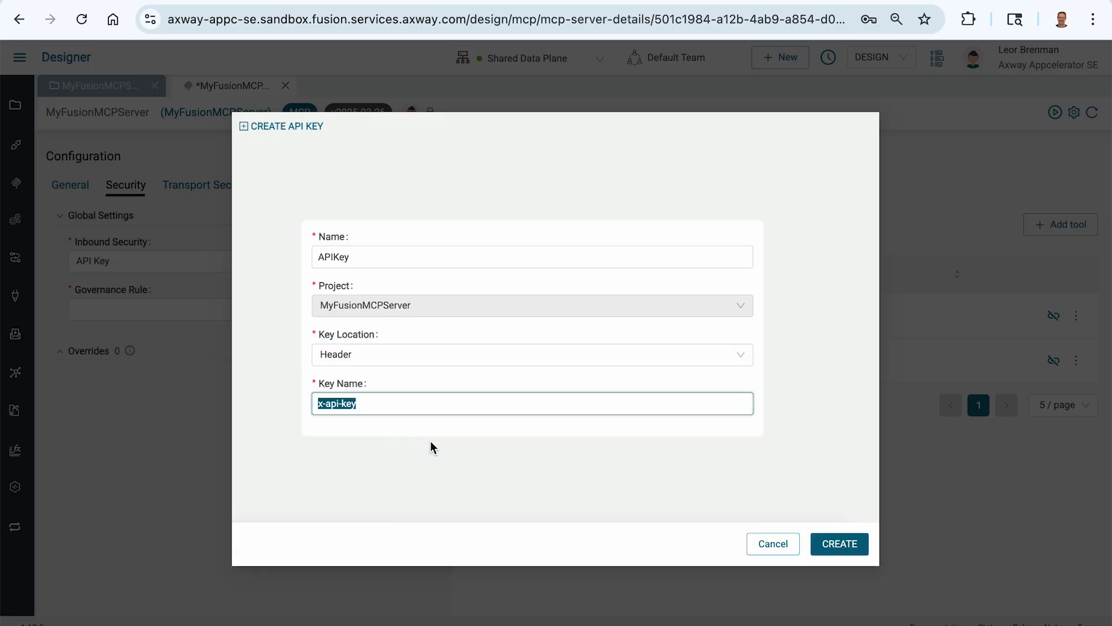
click(838, 542)
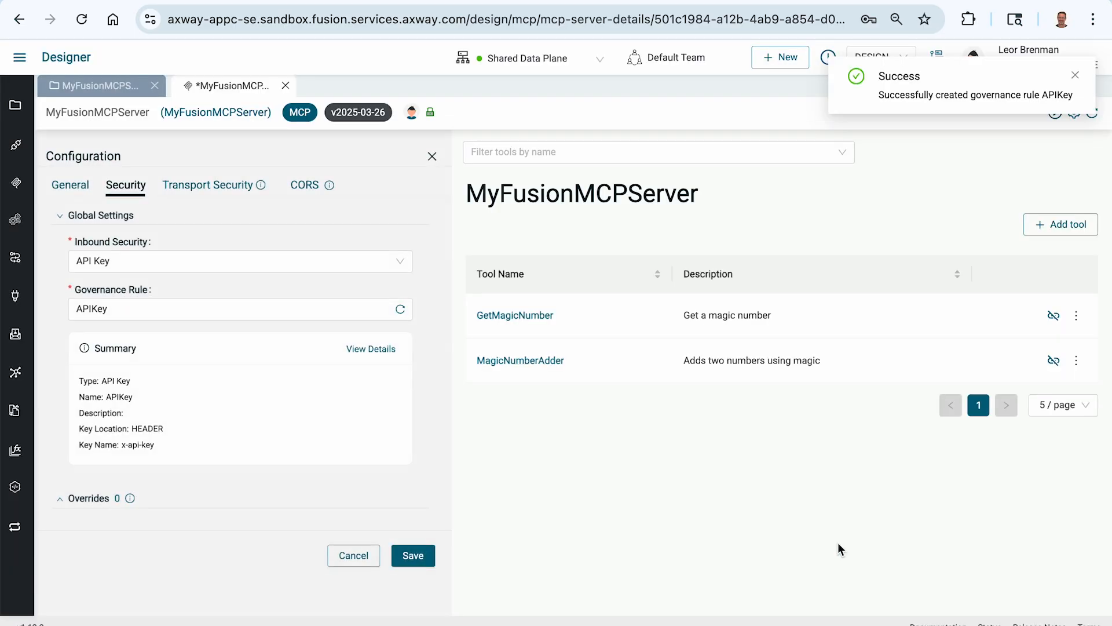
Step: Save the security configuration and activate the MCP server on the Shared Data Plane
click(419, 555)
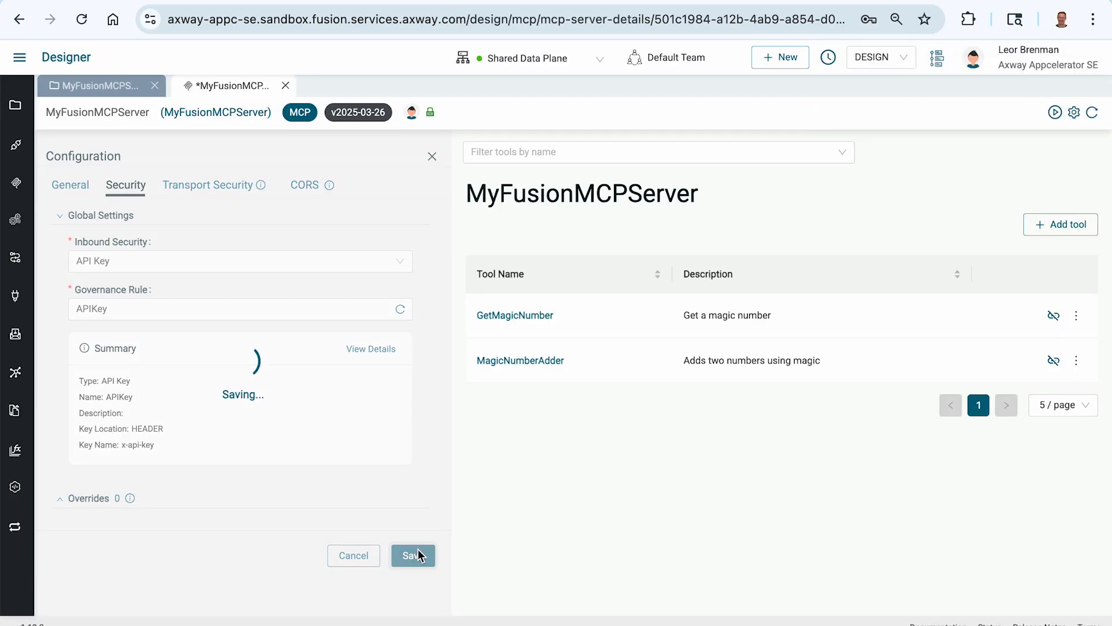
click(1075, 78)
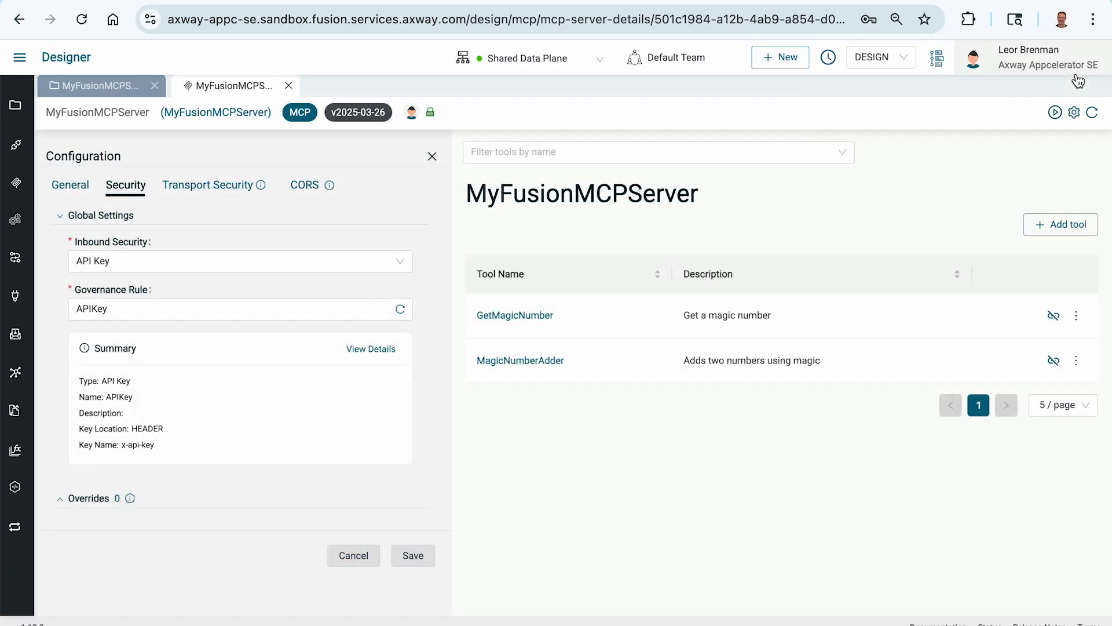
click(1055, 113)
click(762, 180)
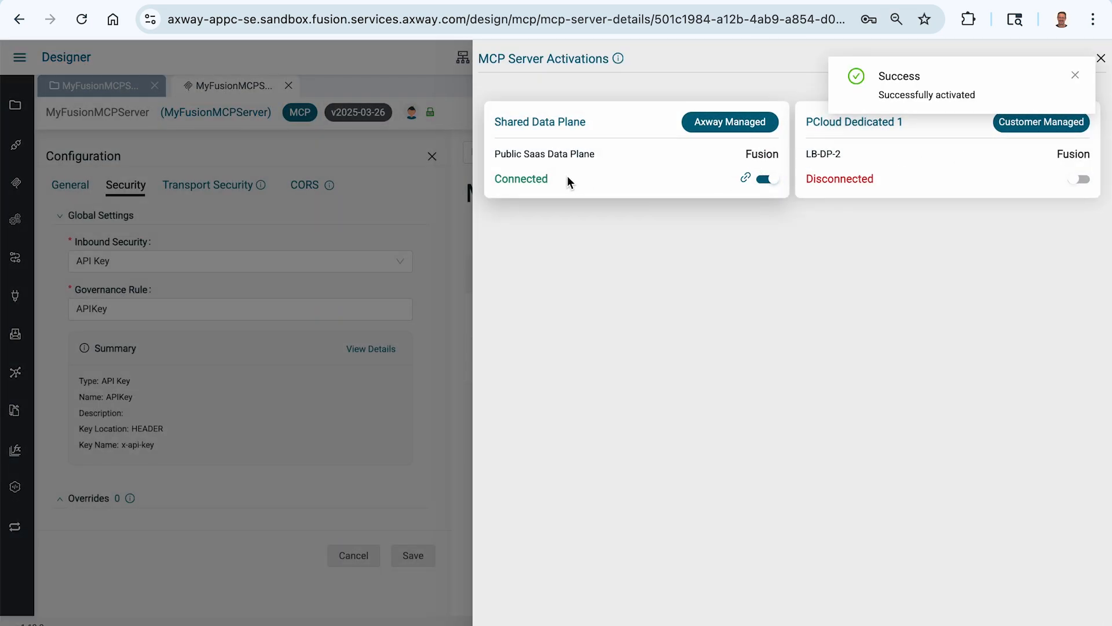
click(352, 152)
Step: Switch to Postman, disconnect from the MyFusionMCPServer endpoint and try to reconnect without an API key
key(super+Tab)
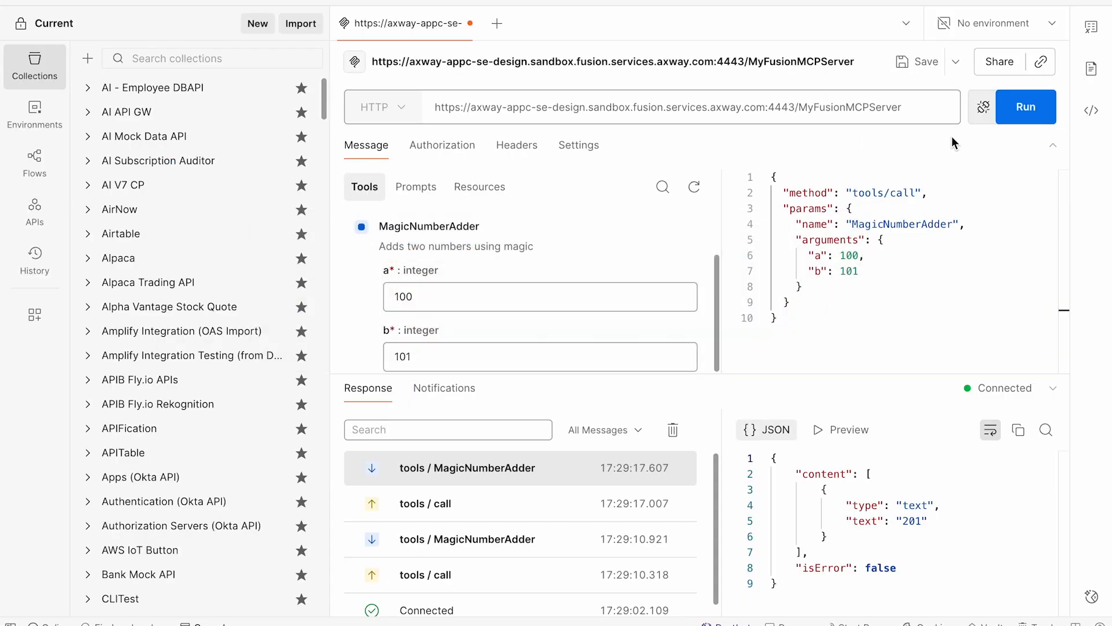
click(984, 106)
click(1024, 110)
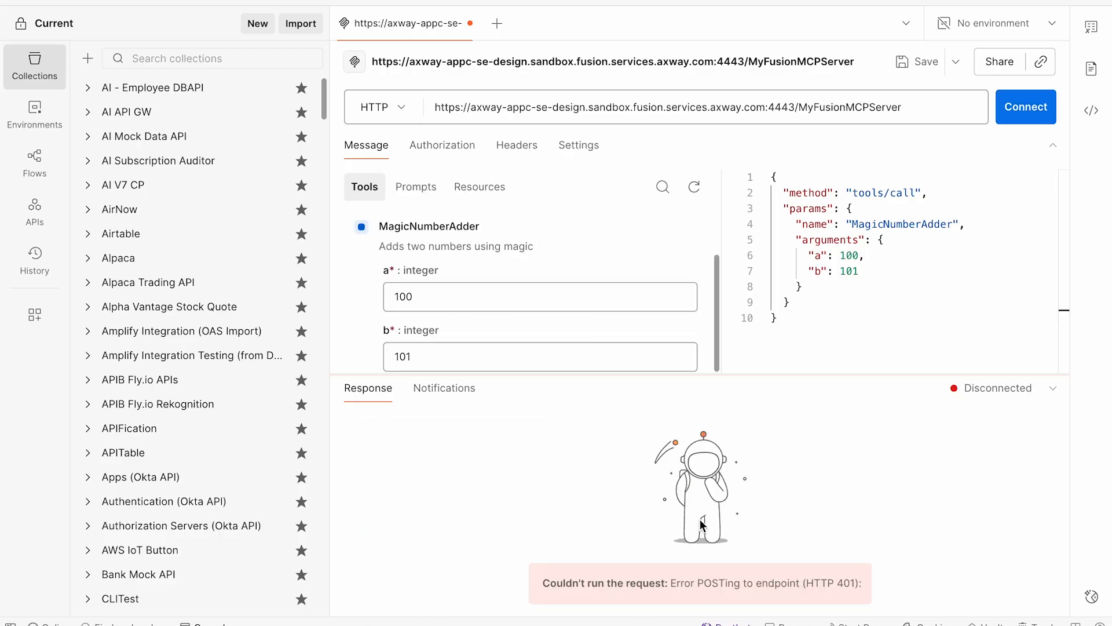
Step: Switch to the consumer applications in the Amplify Fusion Manager and create an application named MyMCPServer
key(super+Tab)
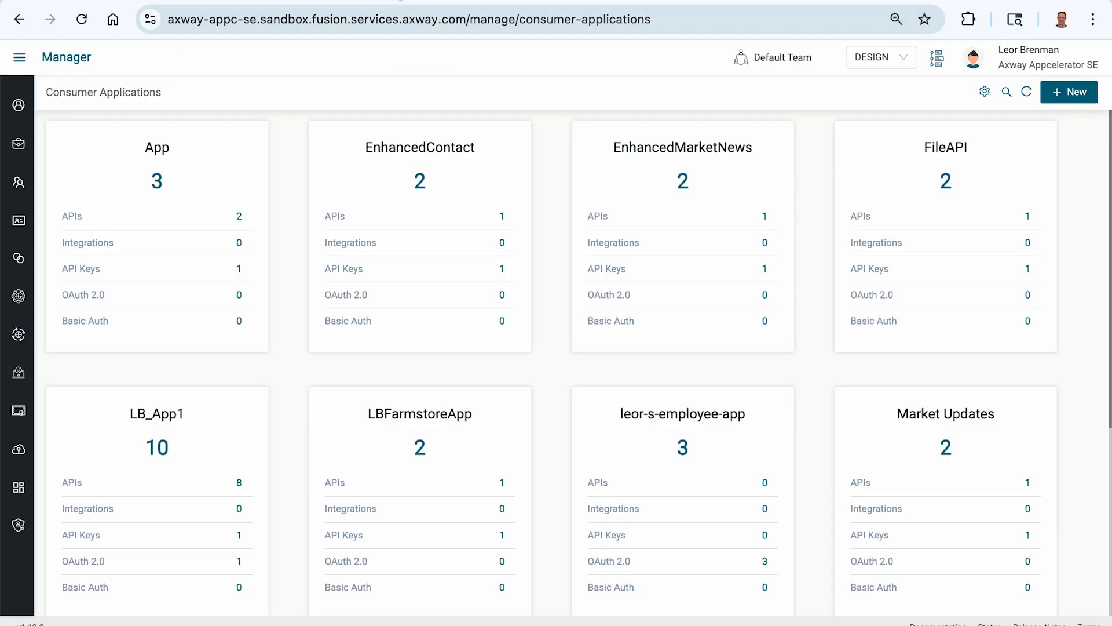
click(19, 61)
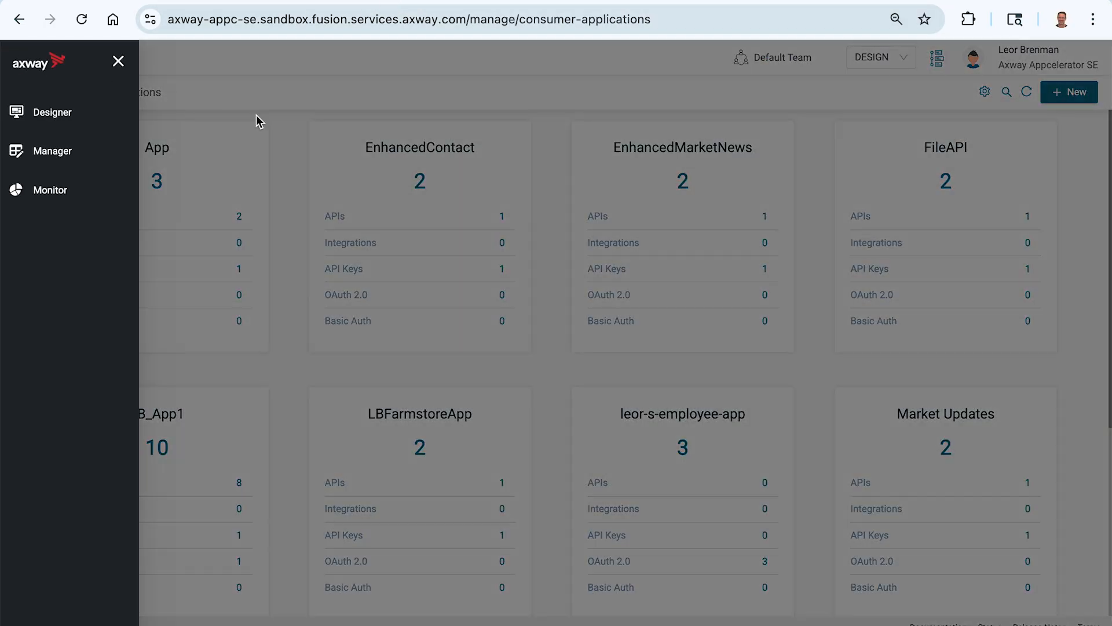
click(273, 116)
mouse_move(10, 182)
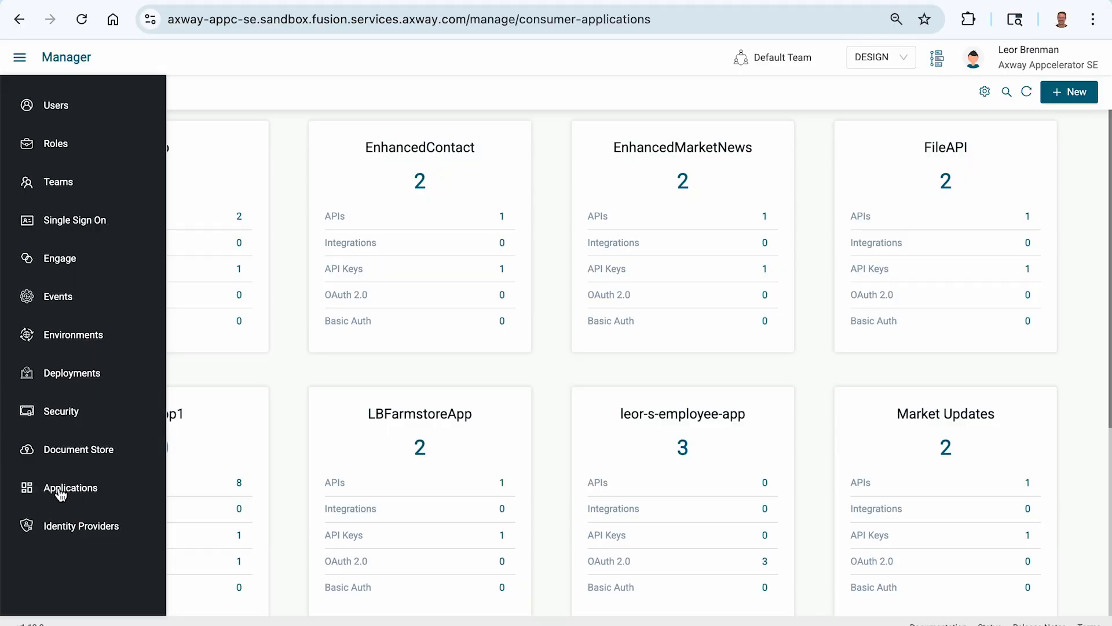
click(1065, 93)
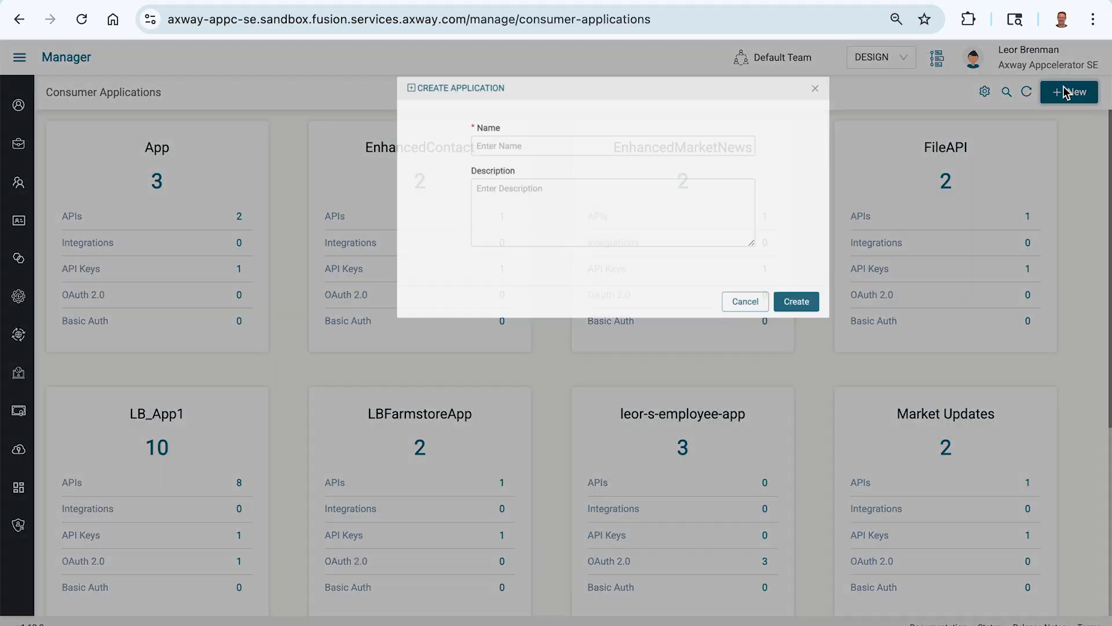
click(480, 147)
text(MyMCPServer)
click(761, 333)
Step: Assign the MyFusionMCPServer MCP server and the Shared Data Plane to the MyMCPServer application
click(127, 341)
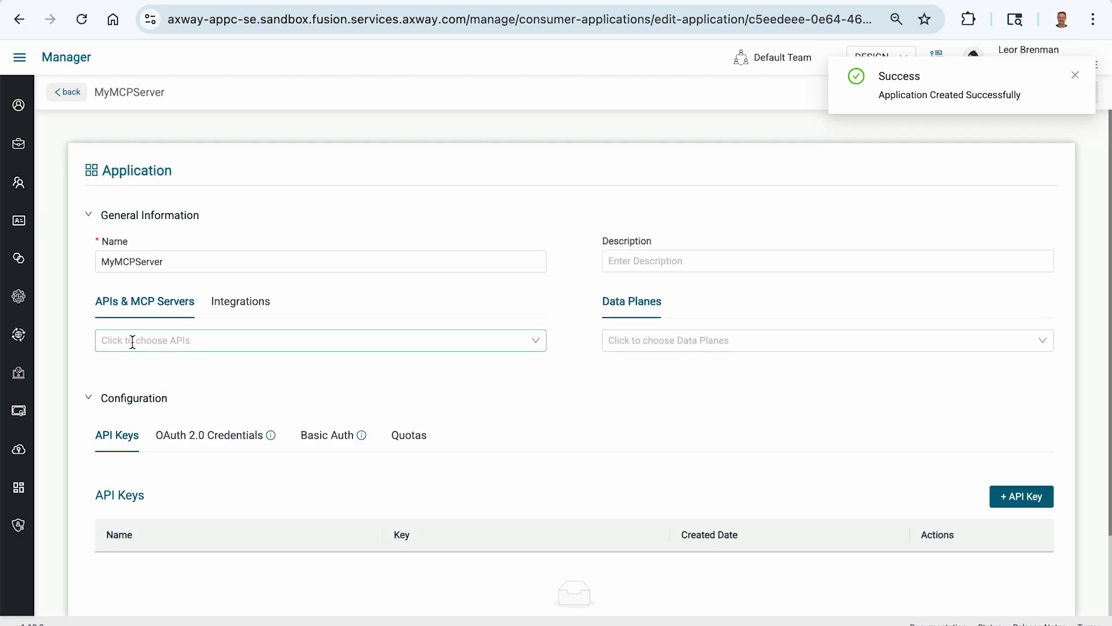
click(160, 367)
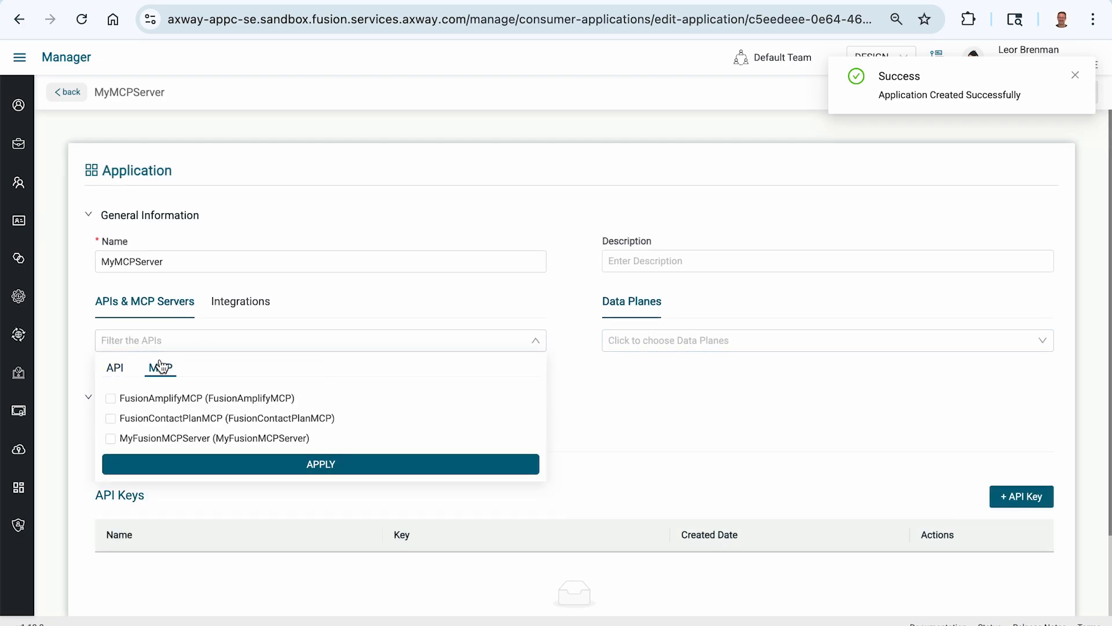
click(161, 442)
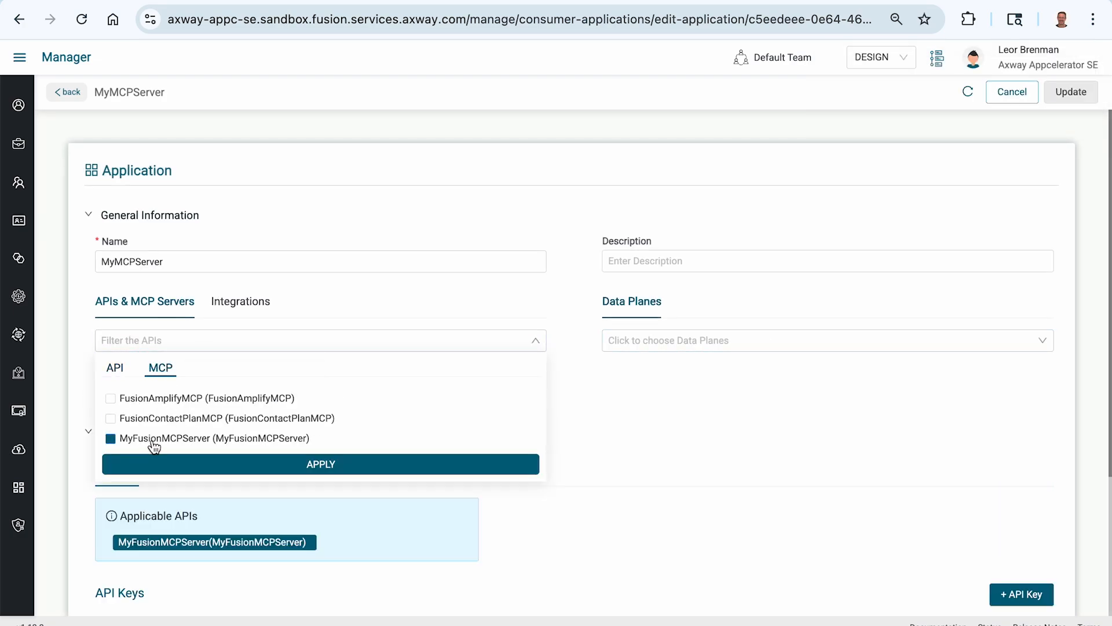
click(161, 466)
click(648, 340)
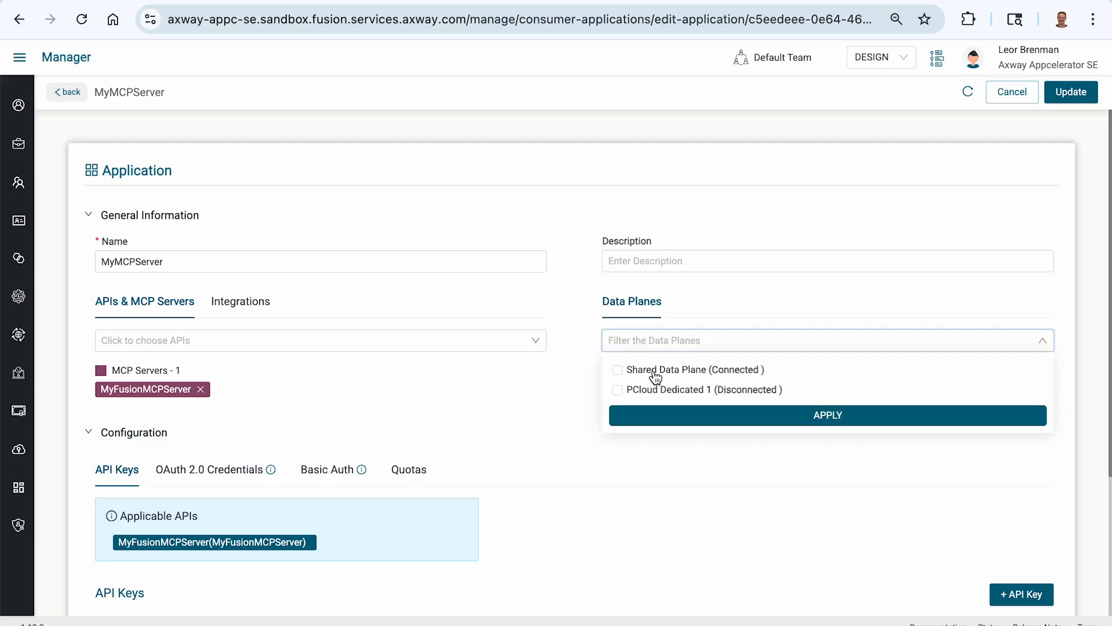
click(654, 371)
click(662, 416)
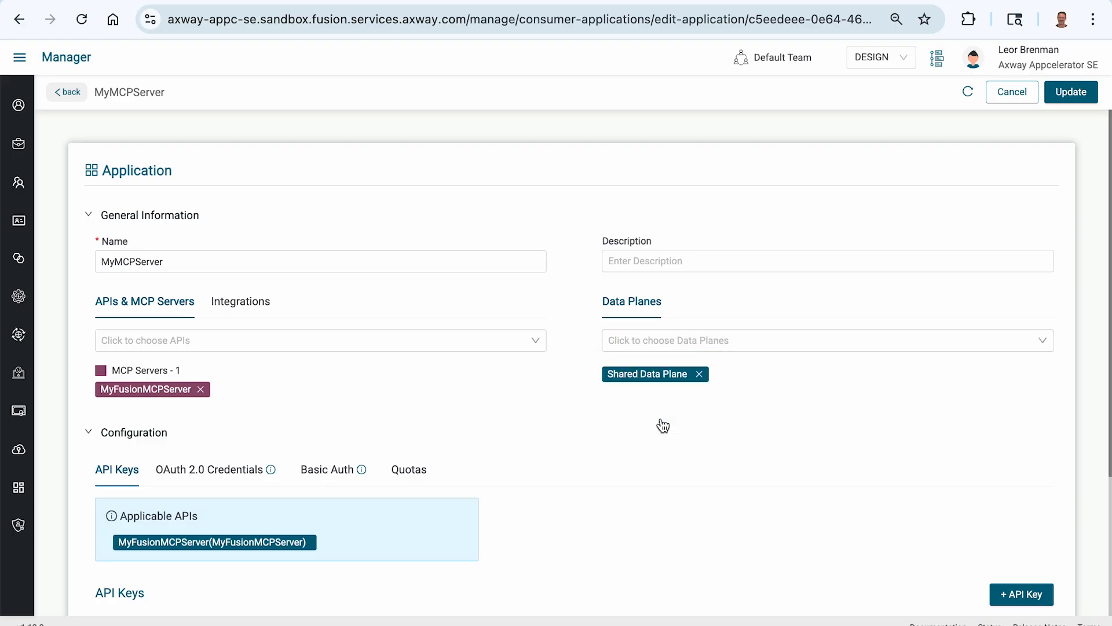
Step: Add an API key to the MyMCPServer application and save the application's changes
scroll(329, 417, down, 3)
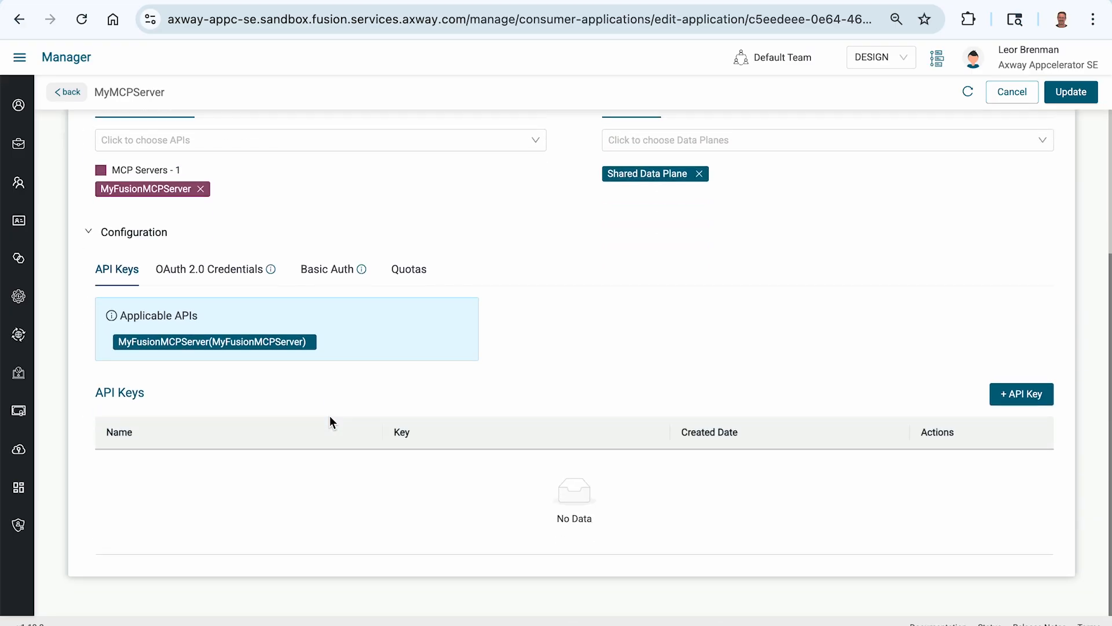
click(1034, 399)
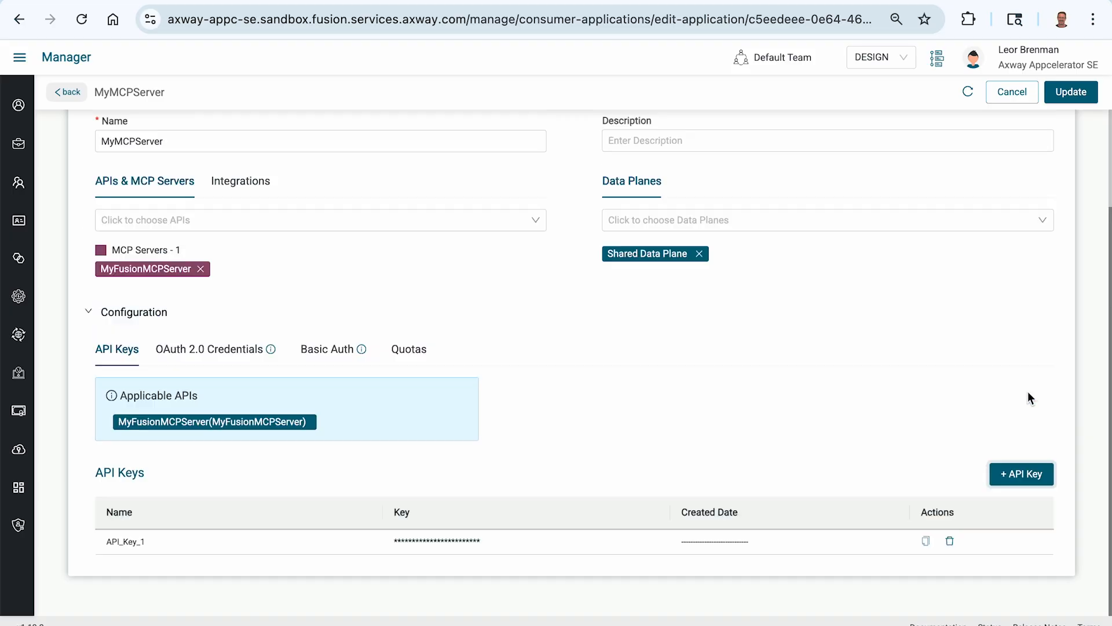
click(1071, 94)
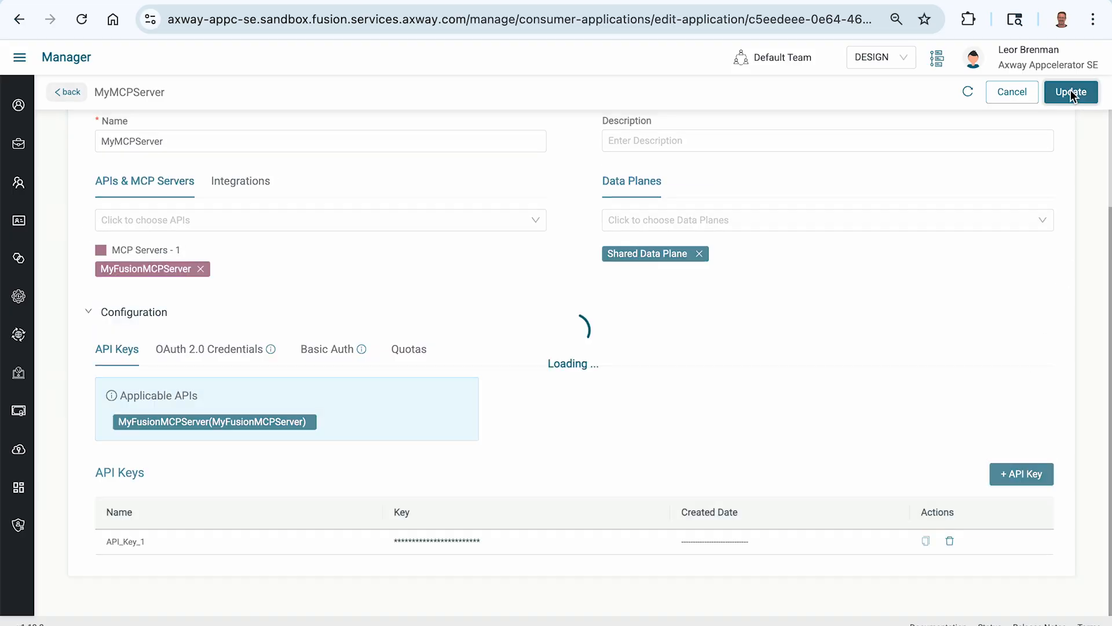
Step: Switch to Postman and add a request header with the key x-api-key
key(super+Tab)
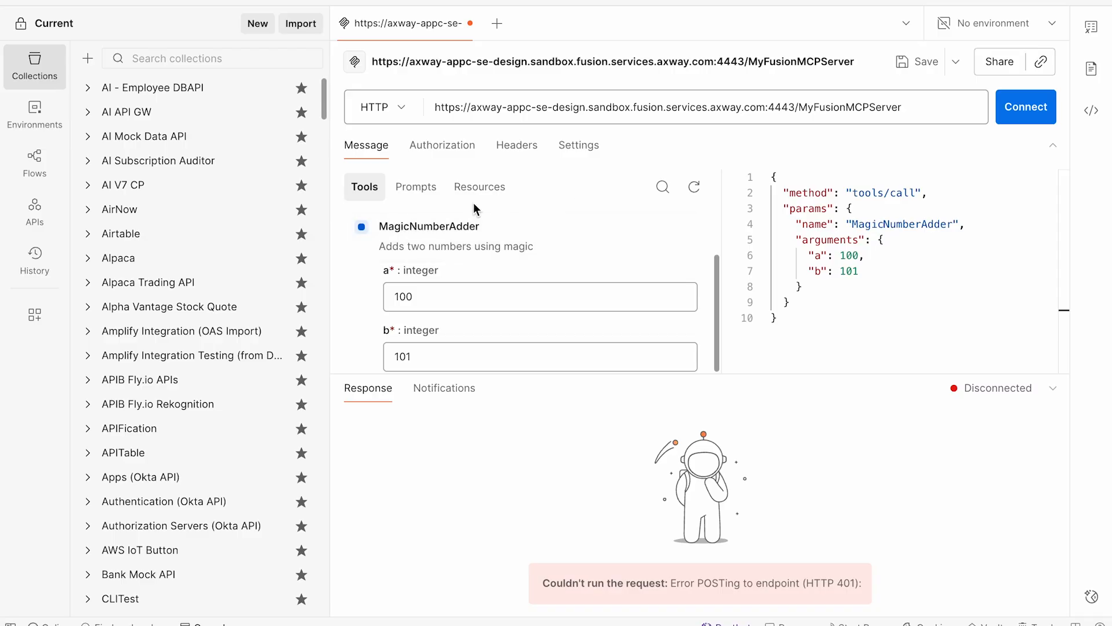
click(421, 150)
click(427, 222)
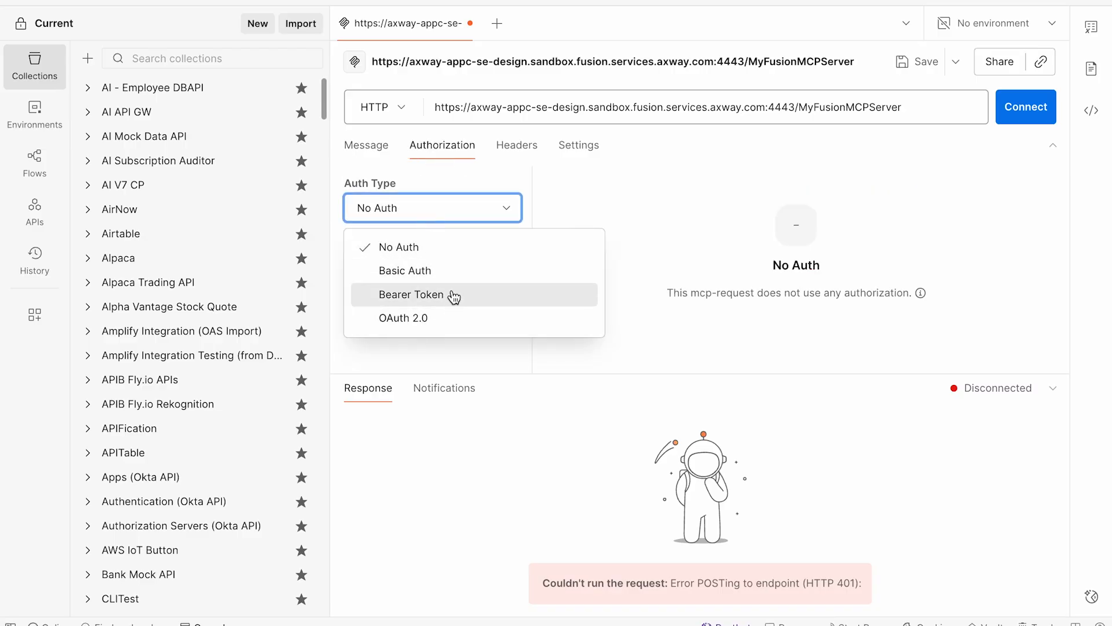
click(521, 149)
click(410, 224)
text(x-api-key)
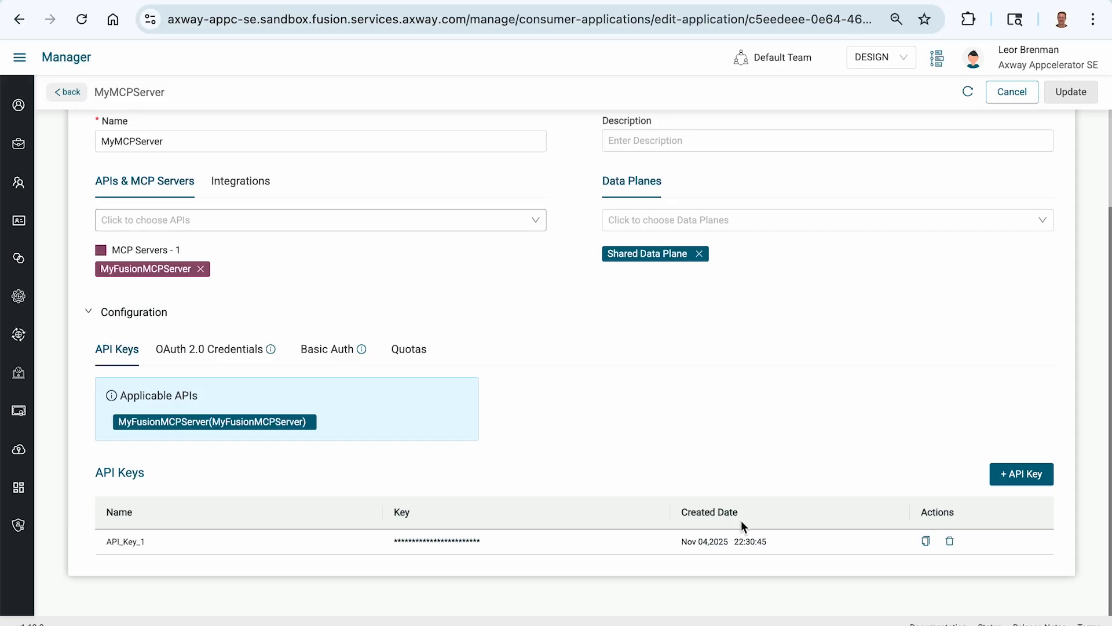
Step: Copy the application's API key from the Amplify Fusion Manager and paste it as the x-api-key header value in Postman
click(927, 541)
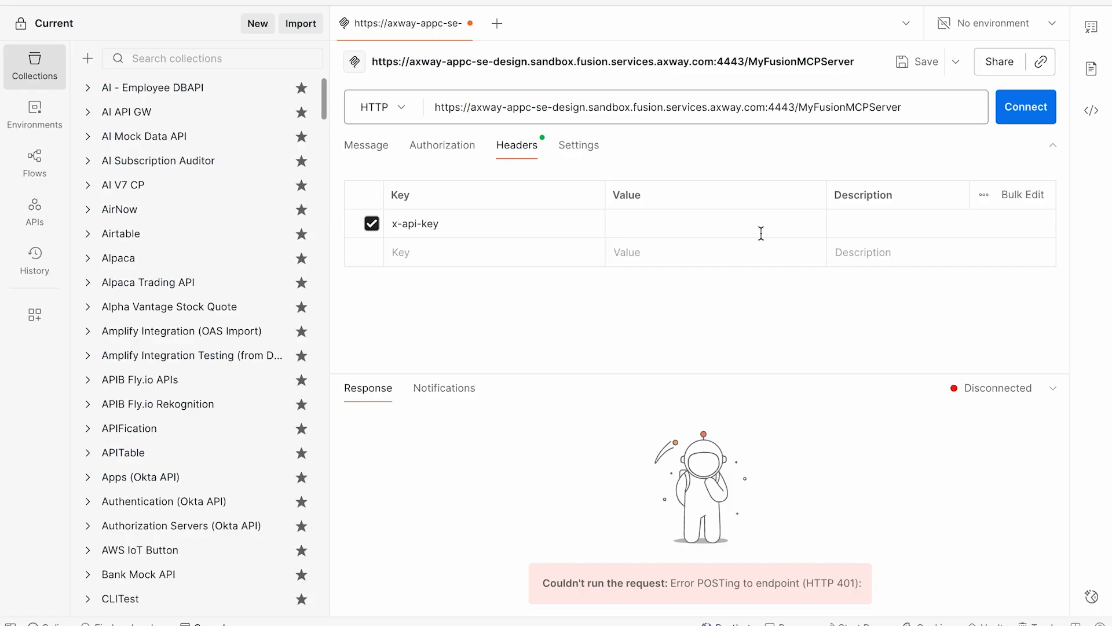
click(657, 231)
key(ctrl+v)
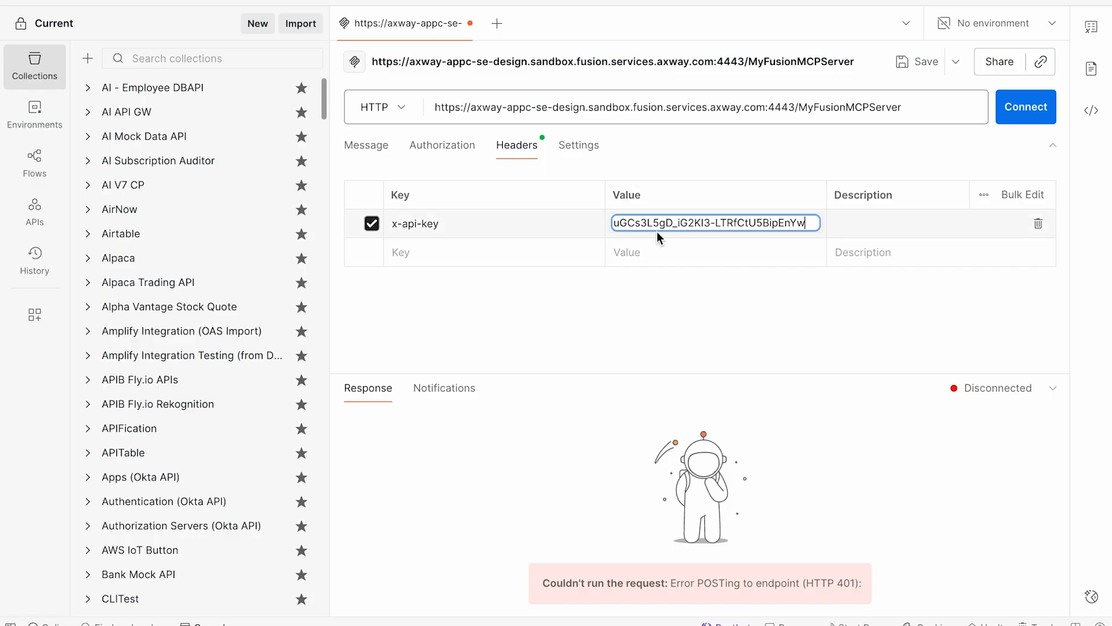
click(704, 307)
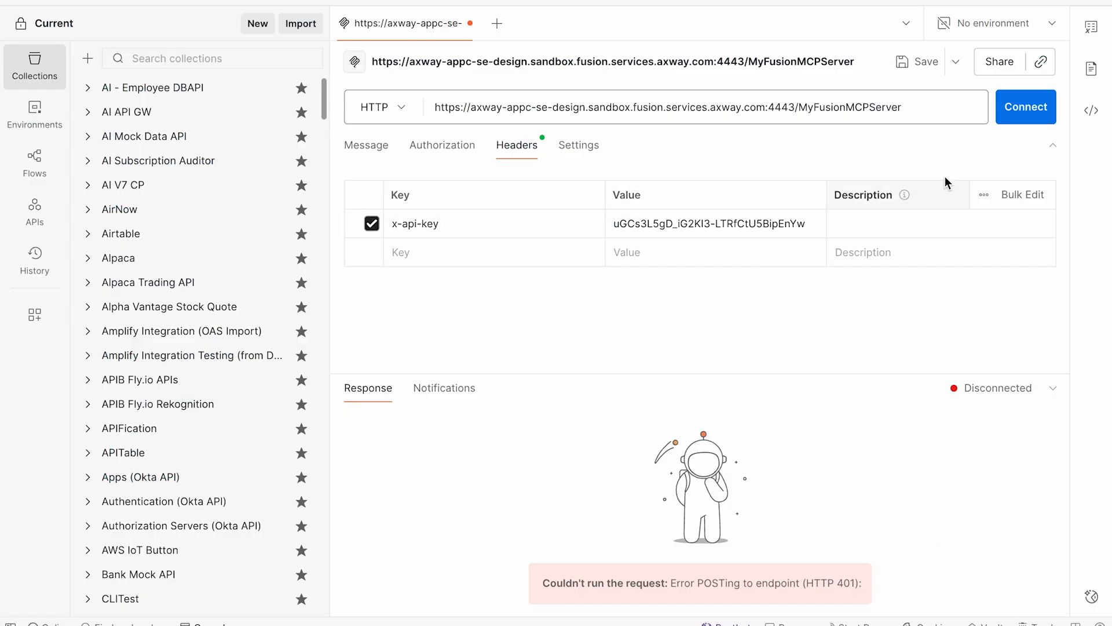
Step: Connect to the MyFusionMCPServer endpoint with the new header and run the GetMagicNumber tool
click(367, 146)
click(1015, 114)
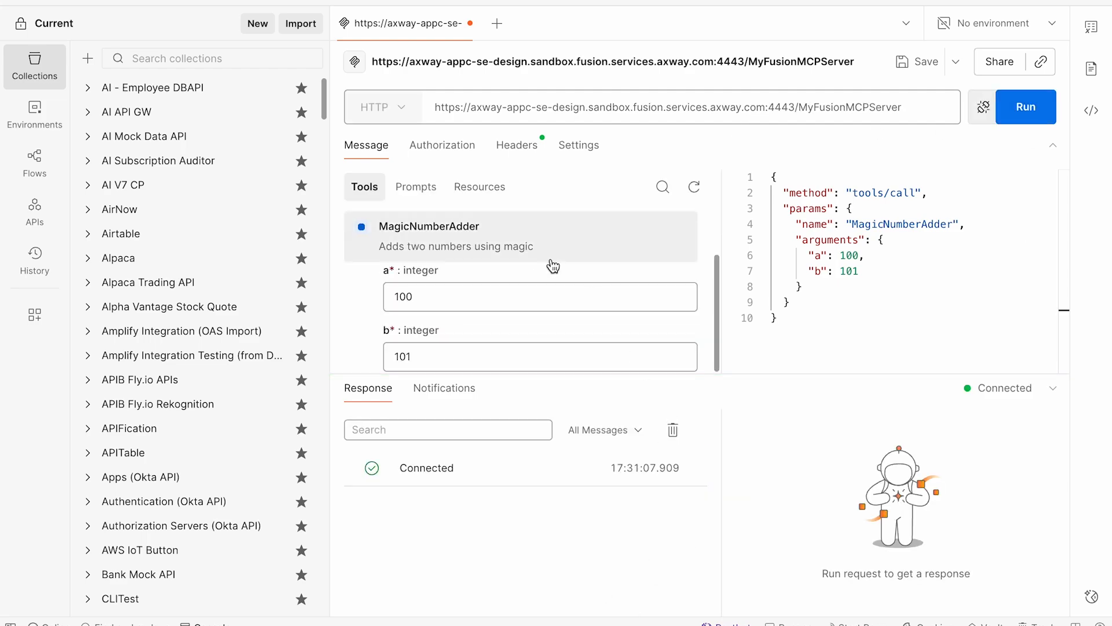
click(432, 231)
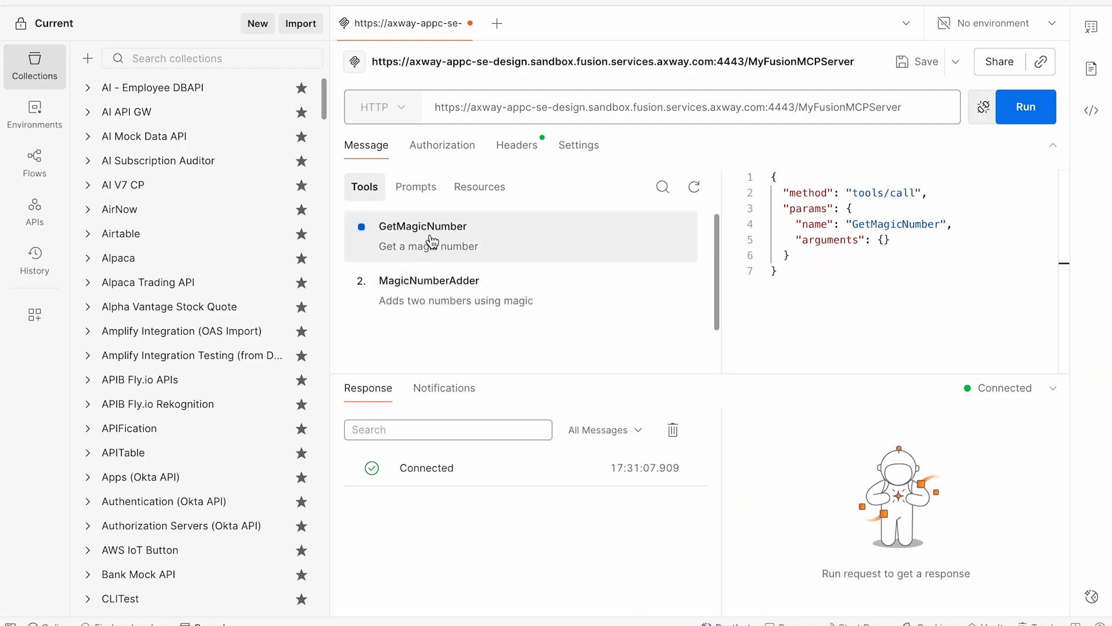
click(1021, 113)
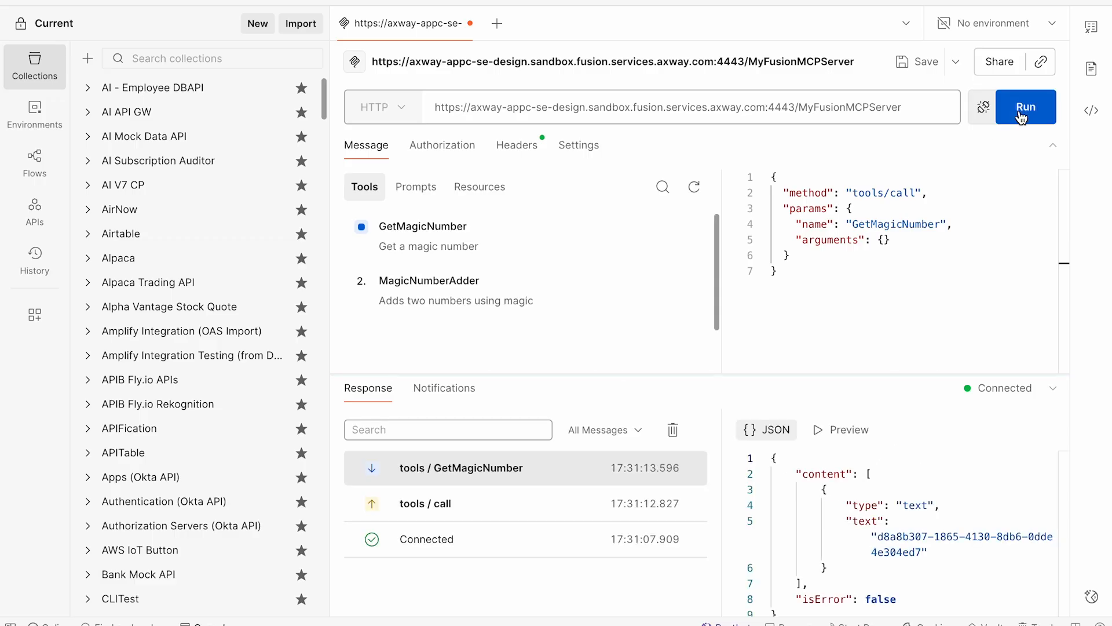
Step: Run the MagicNumberAdder tool with a at 100 and b at 101
click(462, 284)
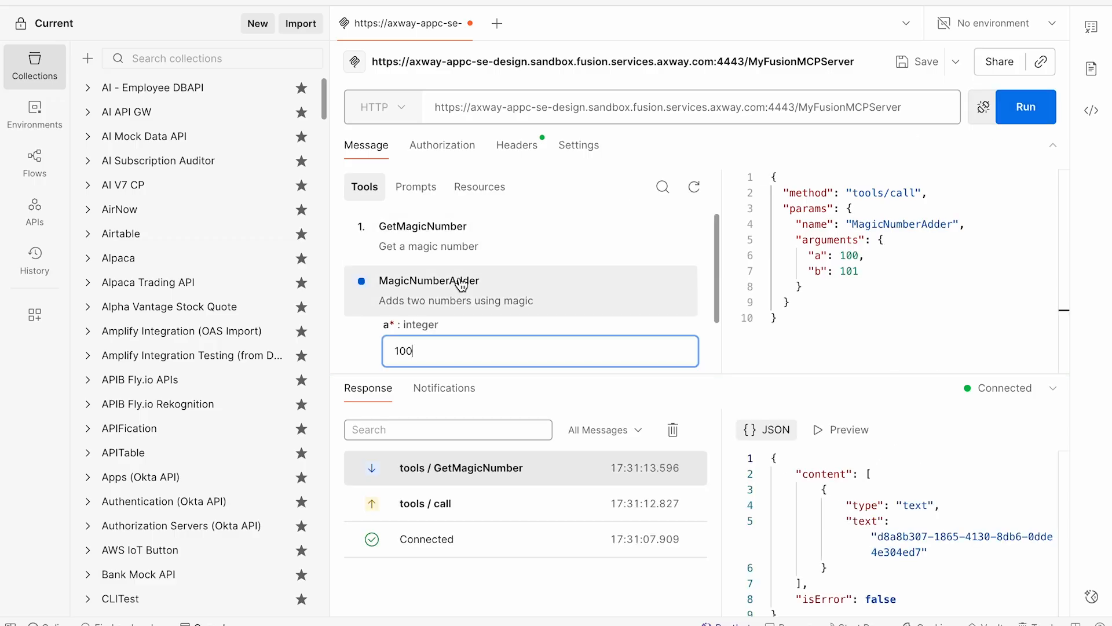
scroll(692, 301, down, 1)
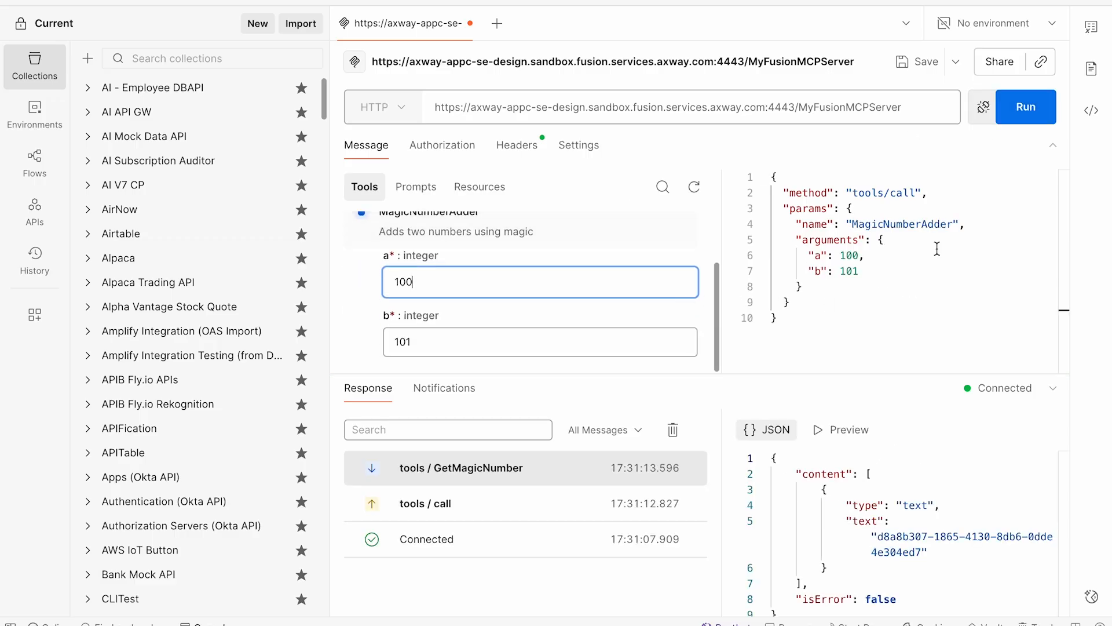
click(1020, 108)
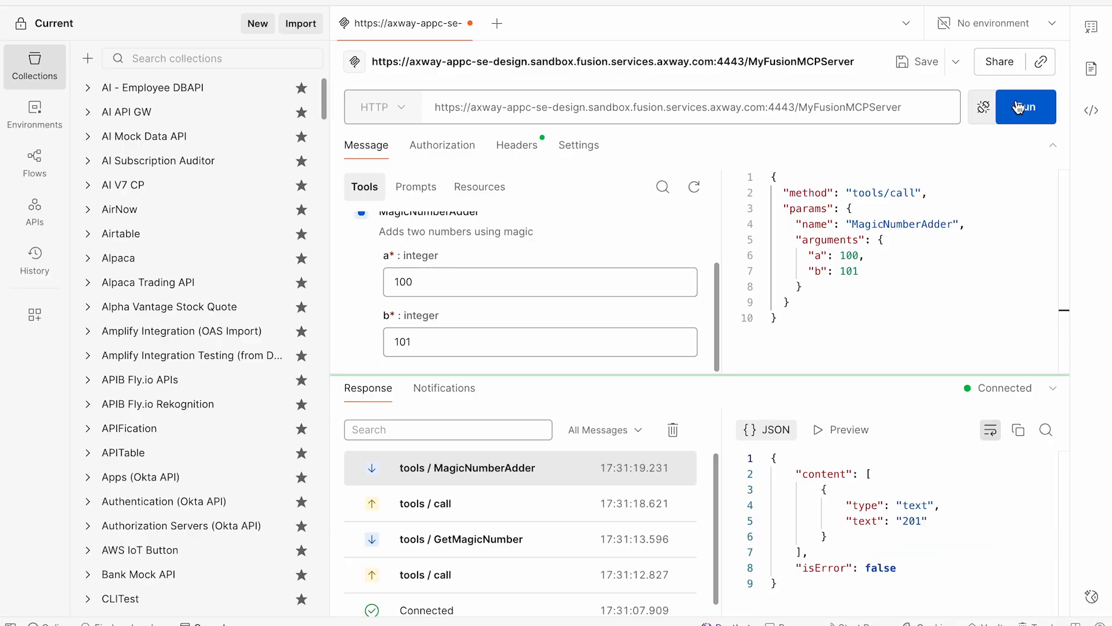